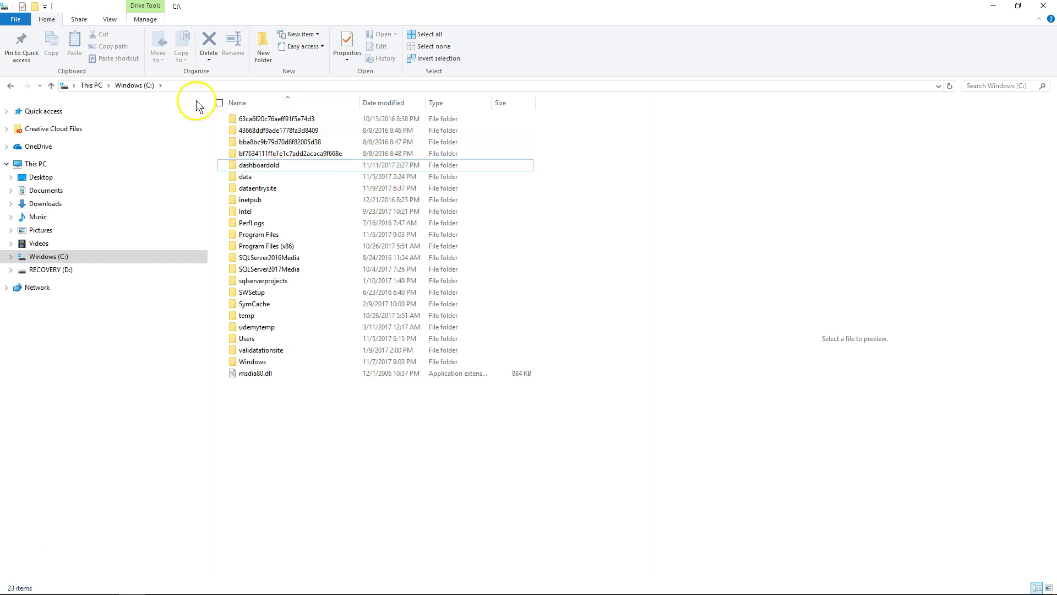
Create a folder named dashboard on the C: drive and open it
{"action": "left_click", "coordinate": [264, 47]}
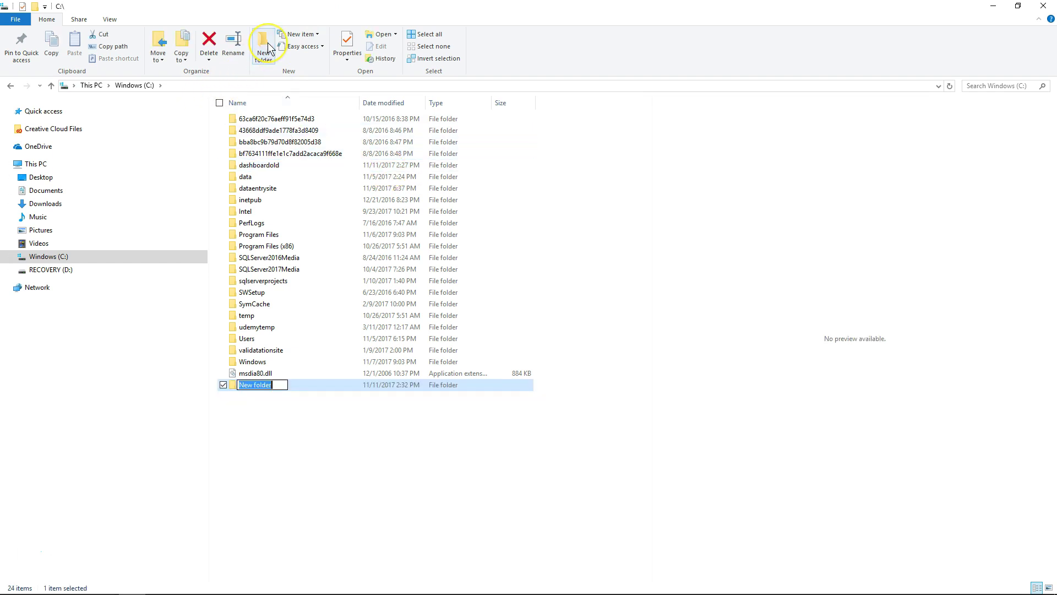
{"action": "type", "text": "dashboard"}
{"action": "key", "text": "Return"}
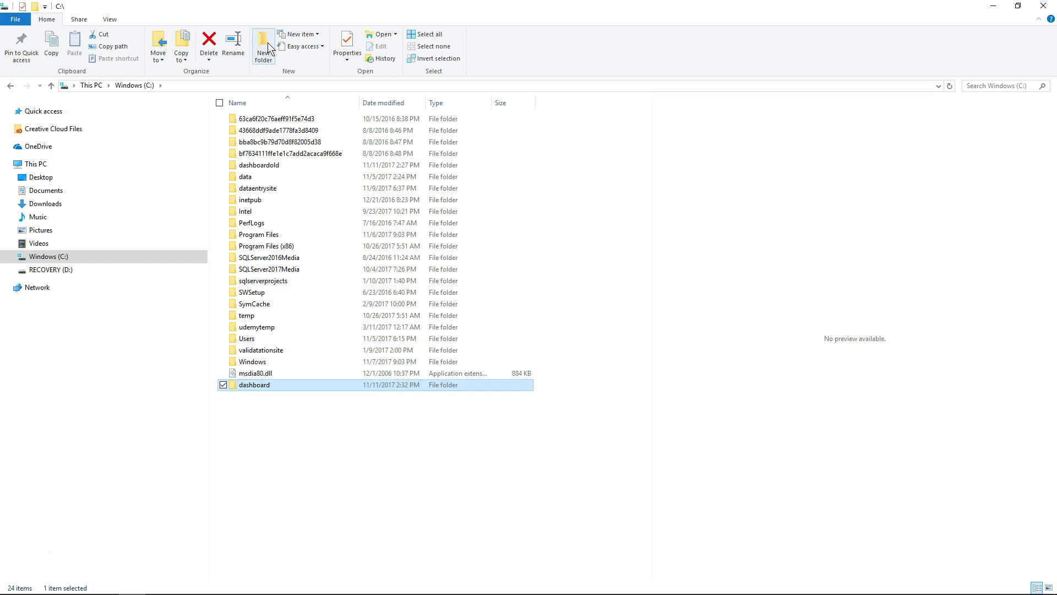
{"action": "double_click", "coordinate": [274, 388]}
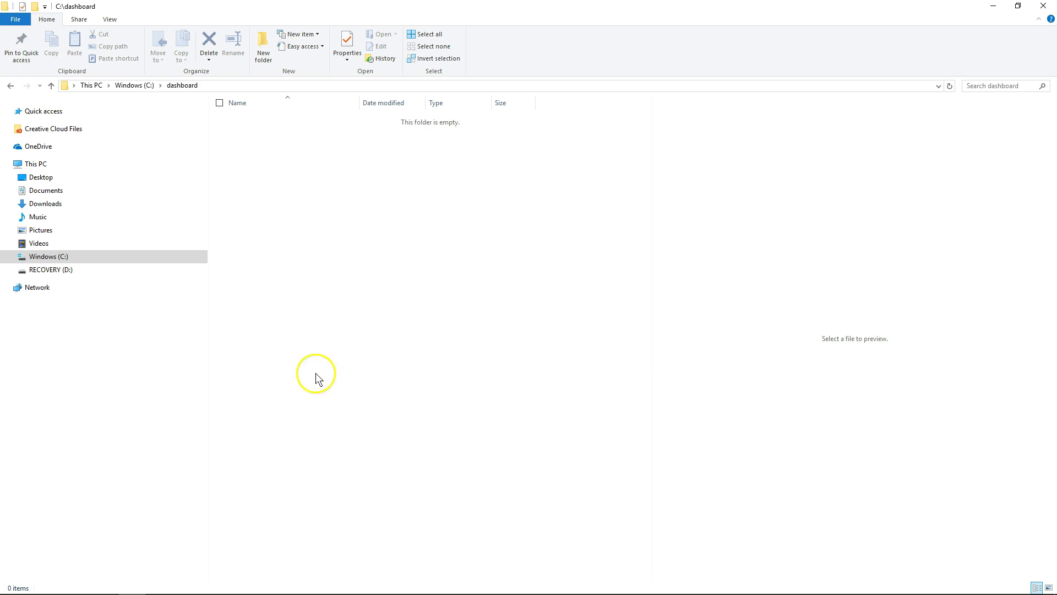
Switch to IIS Manager and start adding a website with the site name Dashboard
{"action": "mouse_move", "coordinate": [347, 585]}
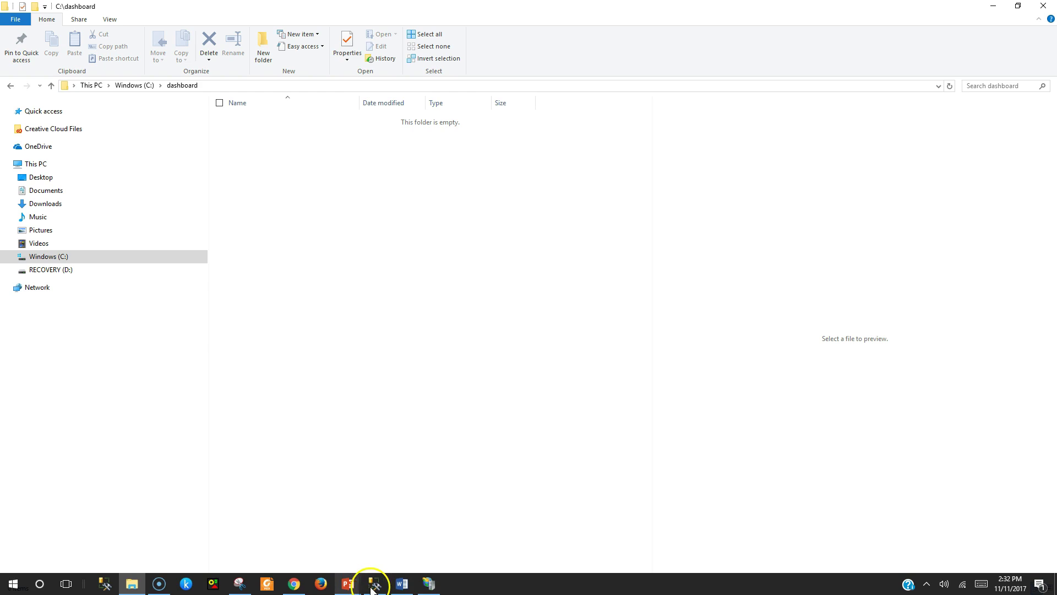
{"action": "left_click", "coordinate": [430, 584]}
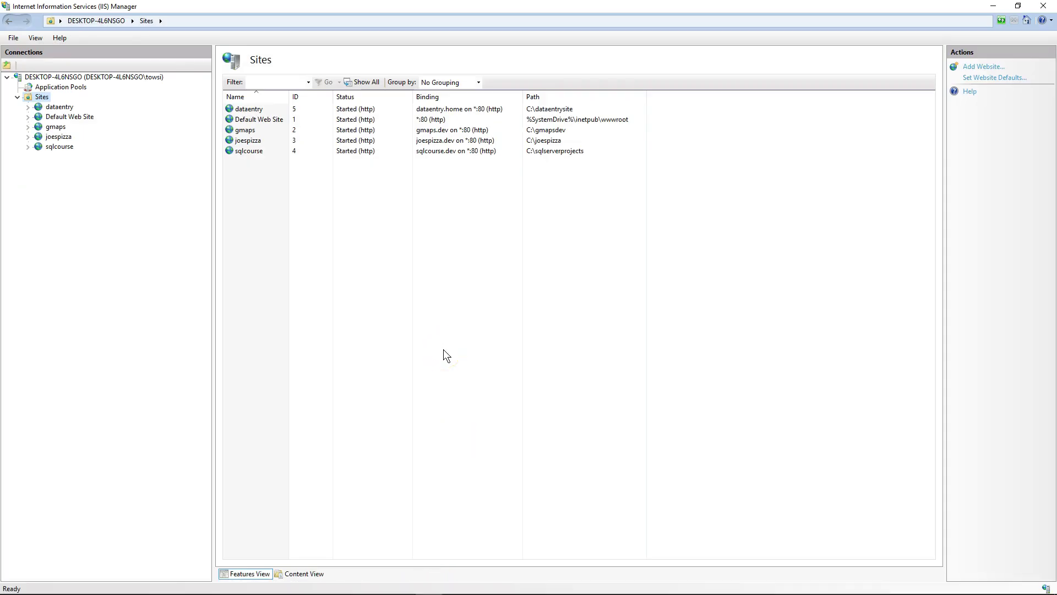
{"action": "right_click", "coordinate": [40, 98]}
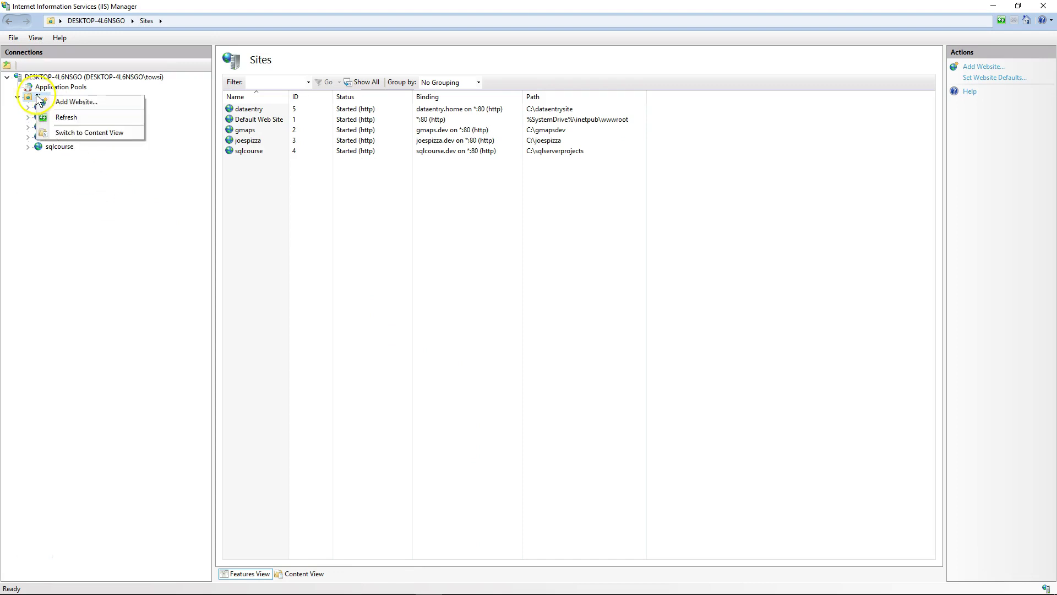
{"action": "left_click", "coordinate": [90, 106]}
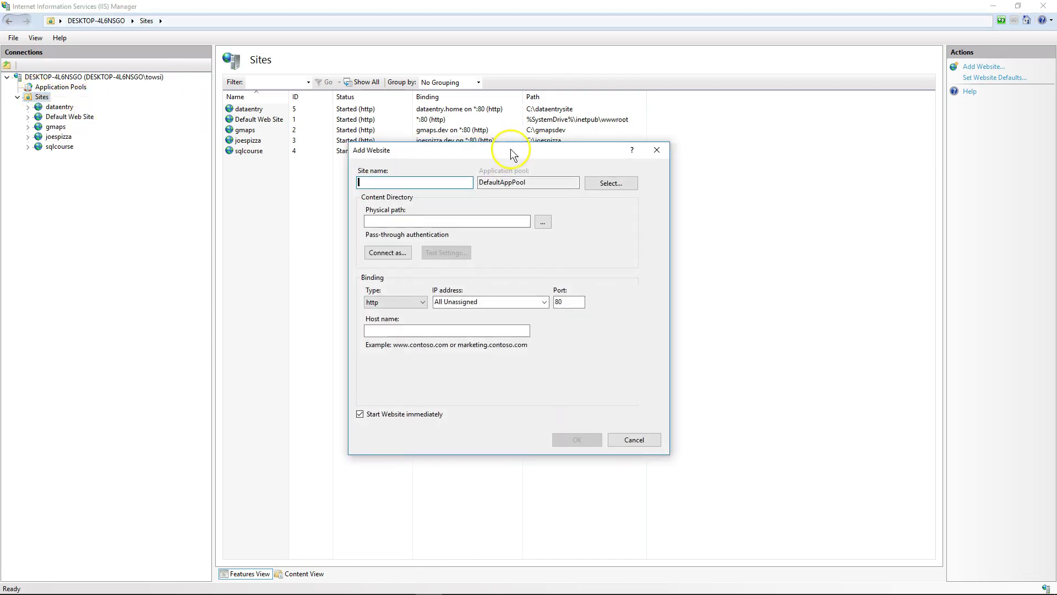
{"action": "type", "text": "Dashboard"}
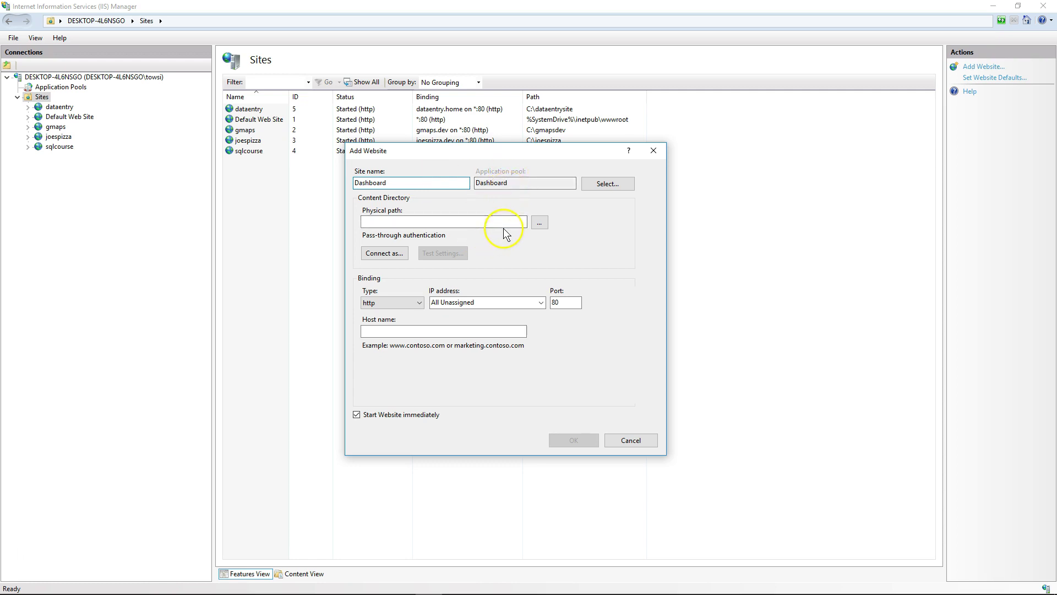
Set the new website's physical path to the C:\dashboard folder
{"action": "left_click", "coordinate": [540, 223]}
{"action": "left_click_drag", "start_coordinate": [557, 223], "coordinate": [384, 98]}
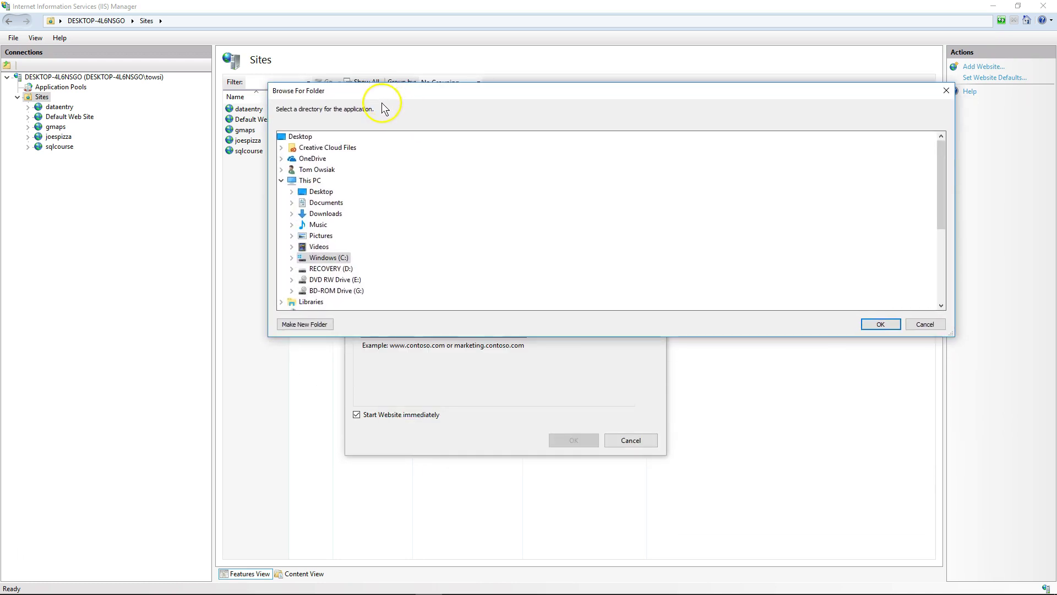
{"action": "double_click", "coordinate": [334, 262]}
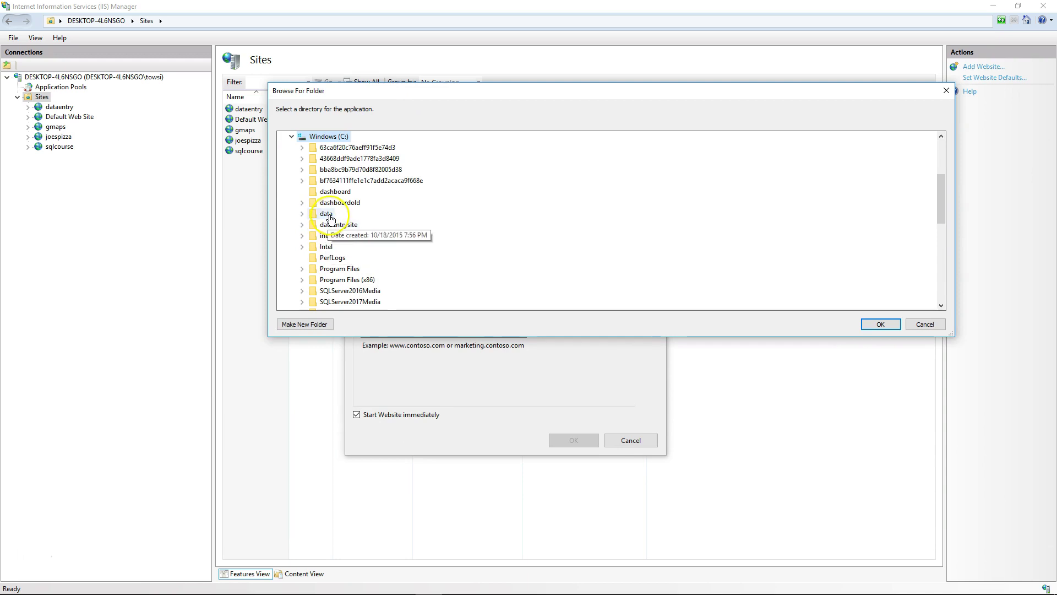
{"action": "left_click", "coordinate": [337, 194]}
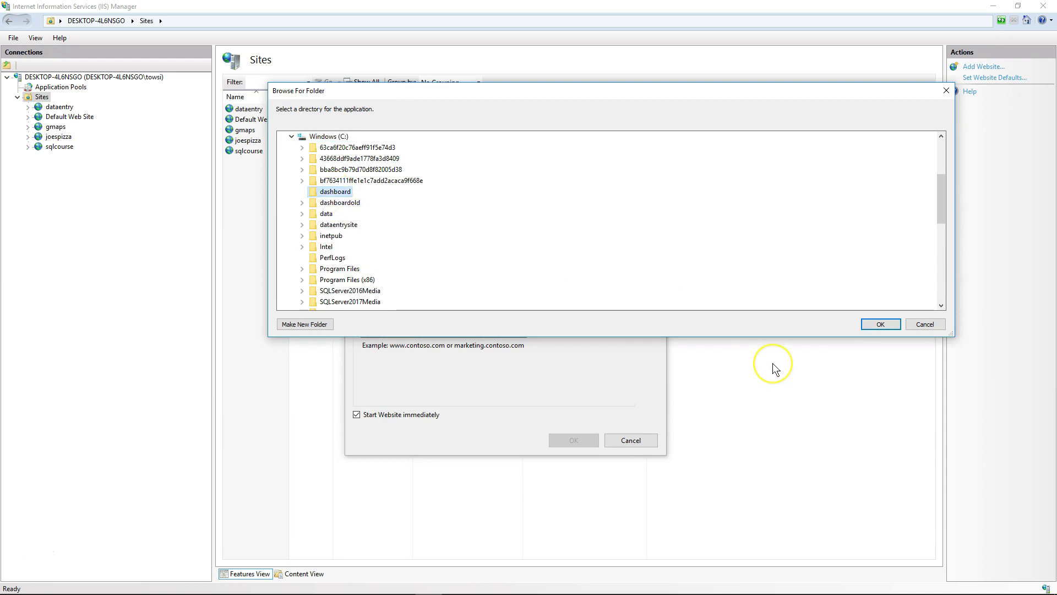
{"action": "left_click", "coordinate": [881, 324]}
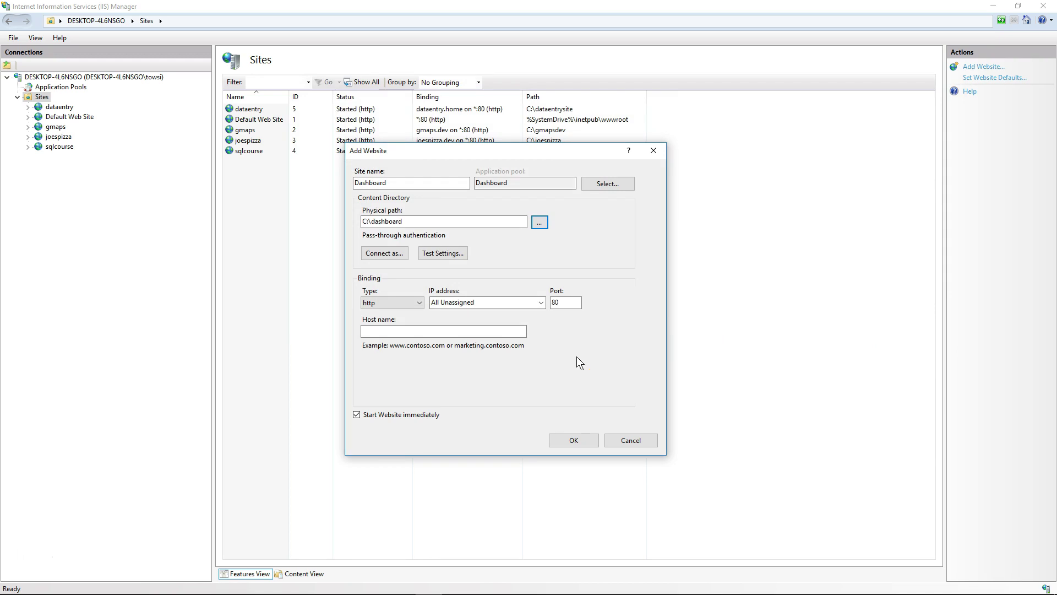
Give the website binding the host name Dashboard.home, keeping http, All Unassigned and port 80, and create the site
{"action": "left_click", "coordinate": [379, 291]}
{"action": "left_click", "coordinate": [488, 300]}
{"action": "left_click", "coordinate": [542, 302]}
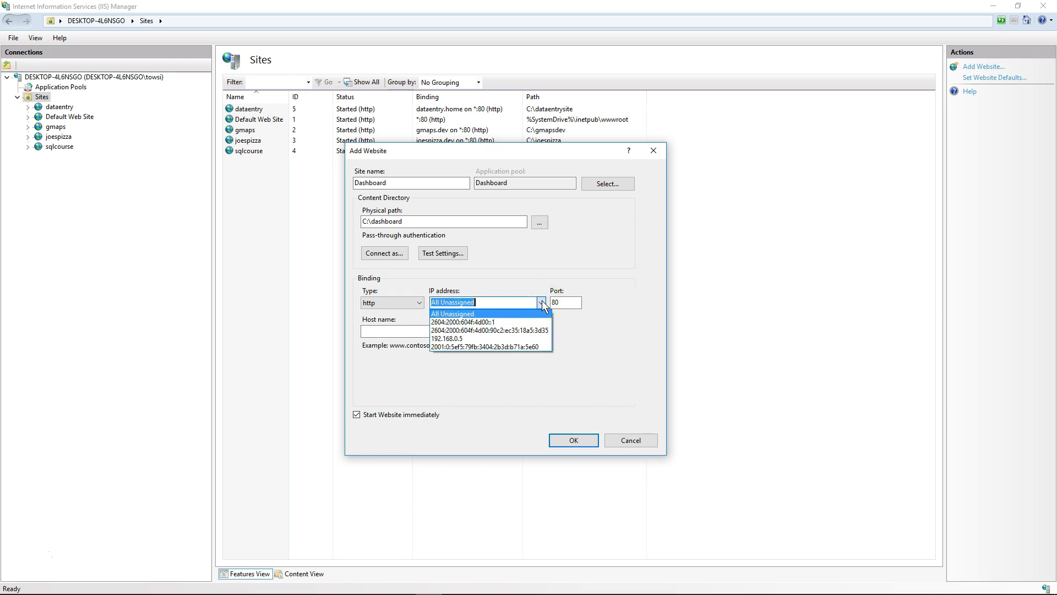
{"action": "left_click", "coordinate": [542, 302]}
{"action": "left_click", "coordinate": [570, 304]}
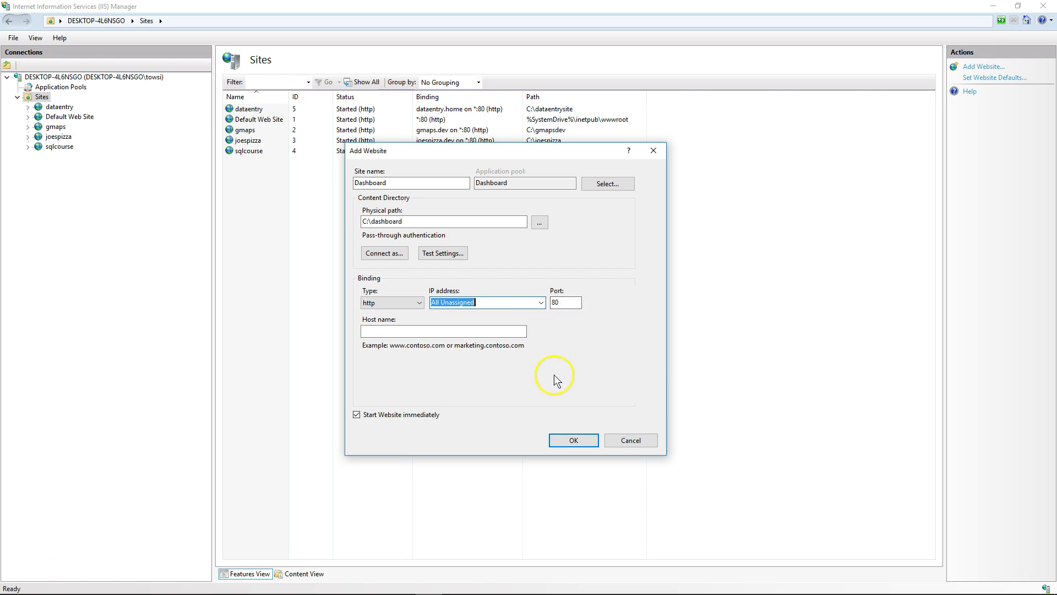
{"action": "left_click", "coordinate": [461, 328]}
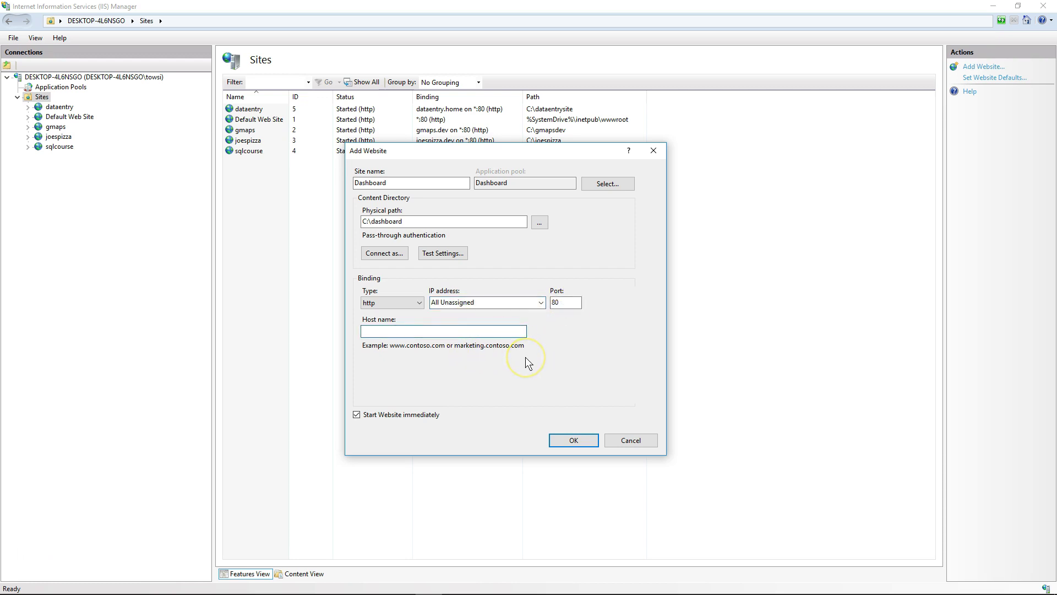
{"action": "type", "text": "Dashboard.home"}
{"action": "left_click", "coordinate": [580, 440]}
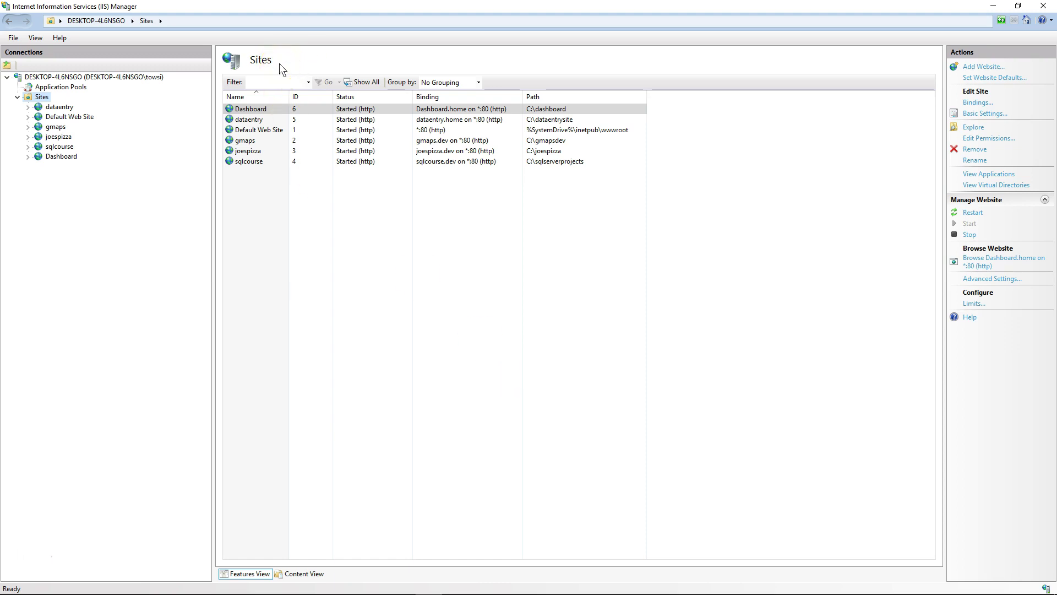
{"action": "left_click", "coordinate": [272, 110]}
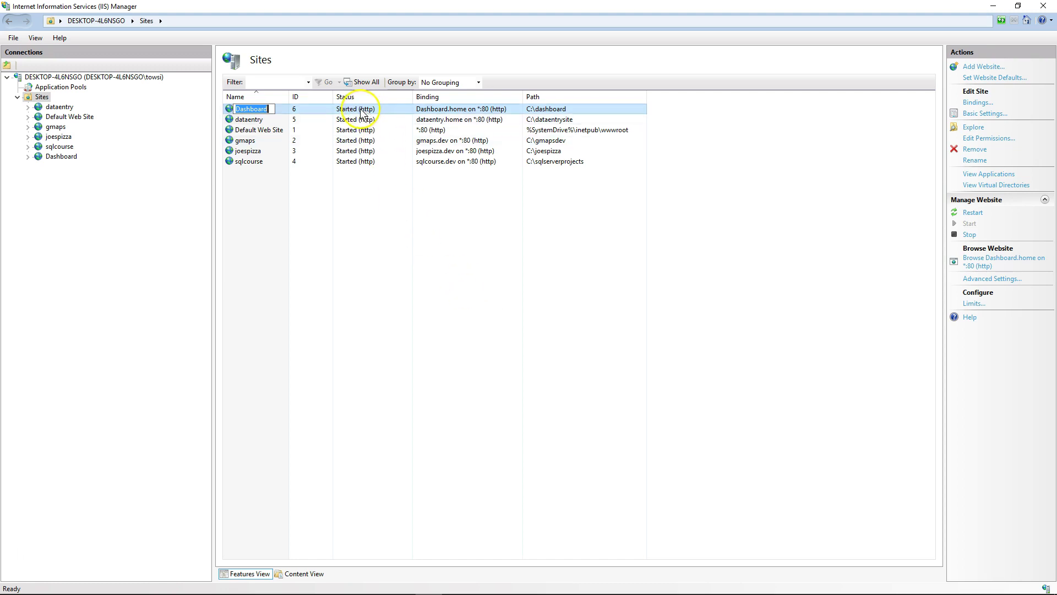
{"action": "key", "text": "Return"}
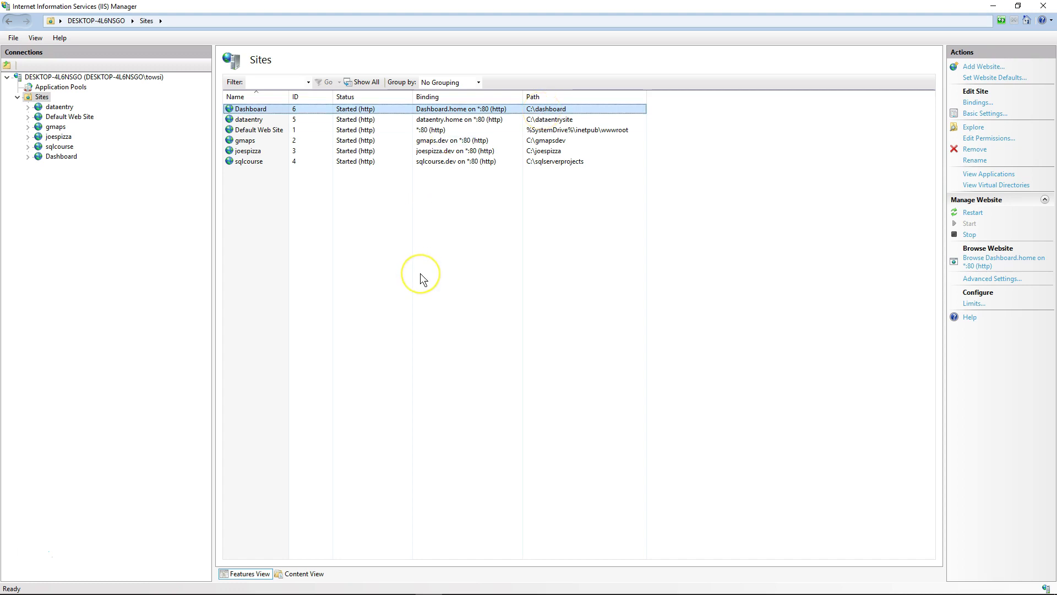
{"action": "left_click", "coordinate": [508, 252]}
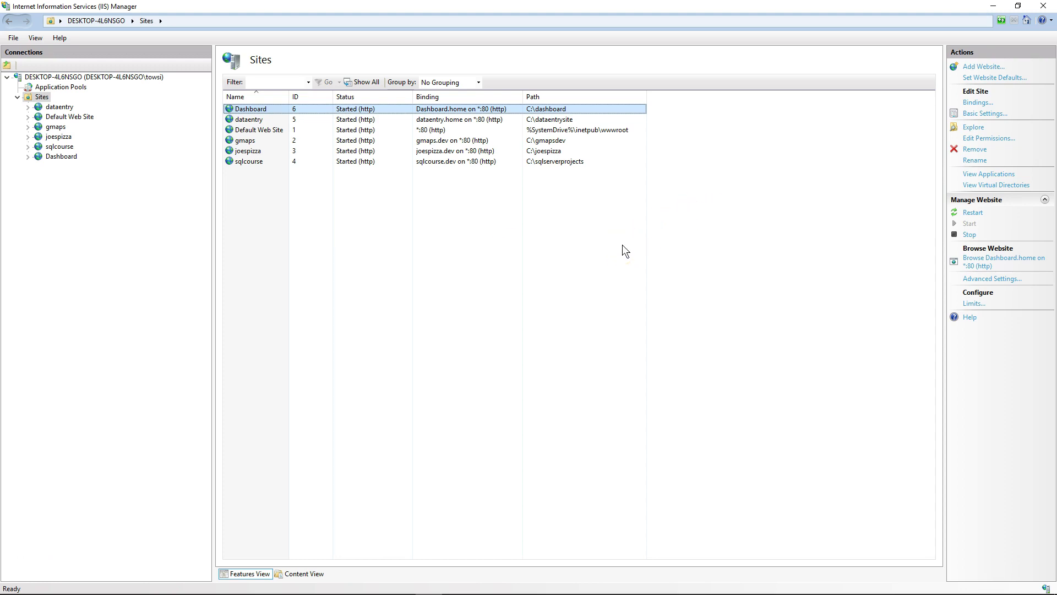
Find Notepad through the Windows search and run it as administrator
{"action": "left_click", "coordinate": [44, 585]}
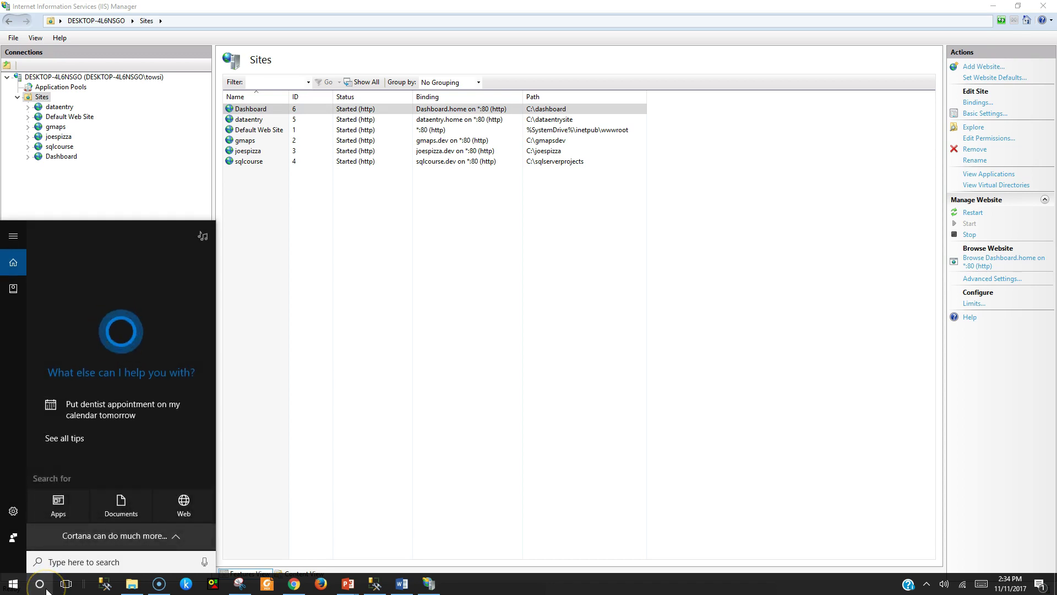
{"action": "type", "text": "notepad"}
{"action": "right_click", "coordinate": [126, 287]}
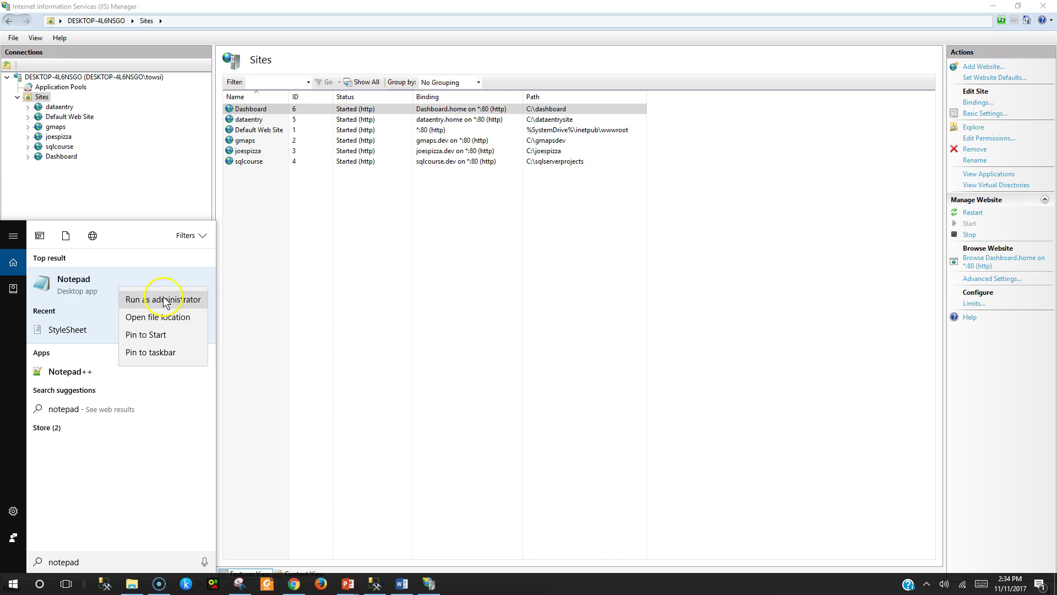
{"action": "left_click", "coordinate": [163, 300]}
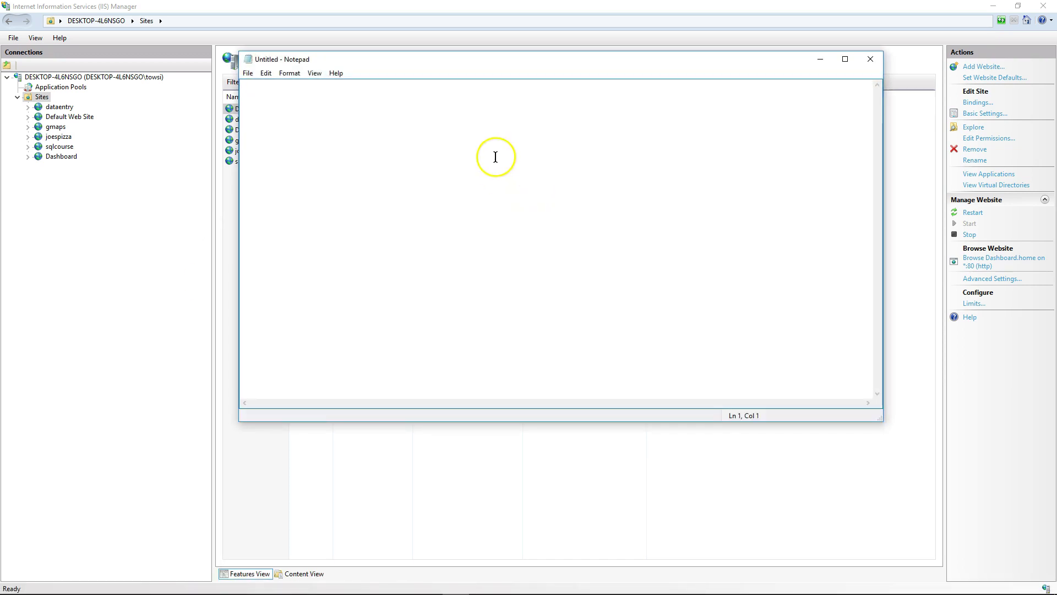
{"action": "left_click_drag", "start_coordinate": [444, 57], "coordinate": [448, 71]}
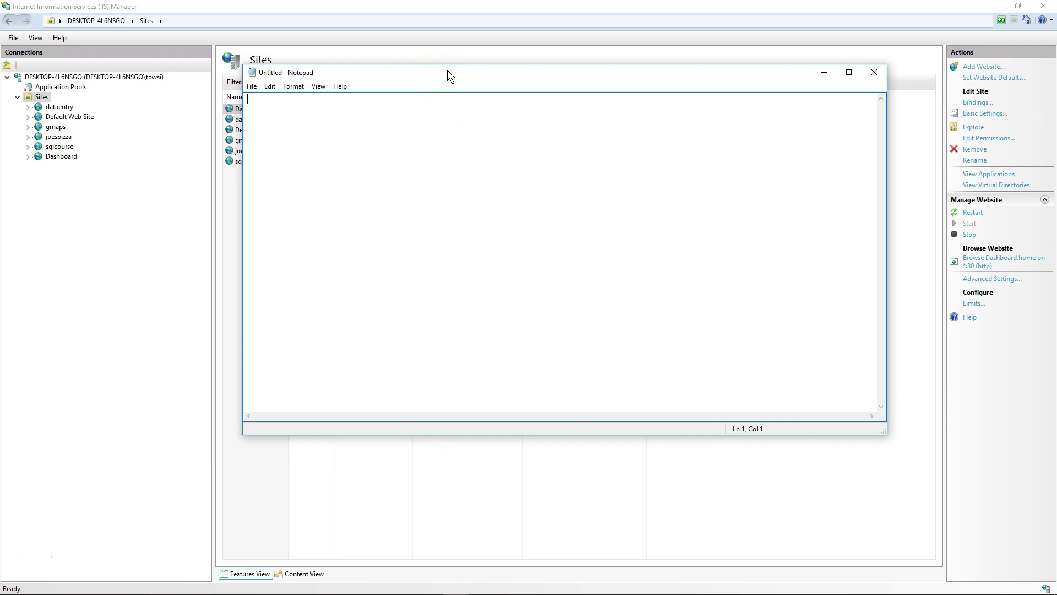
Browse for a file to open in C:\Windows\System32\drivers\etc, with the file type filter set to All Files
{"action": "left_click", "coordinate": [252, 87]}
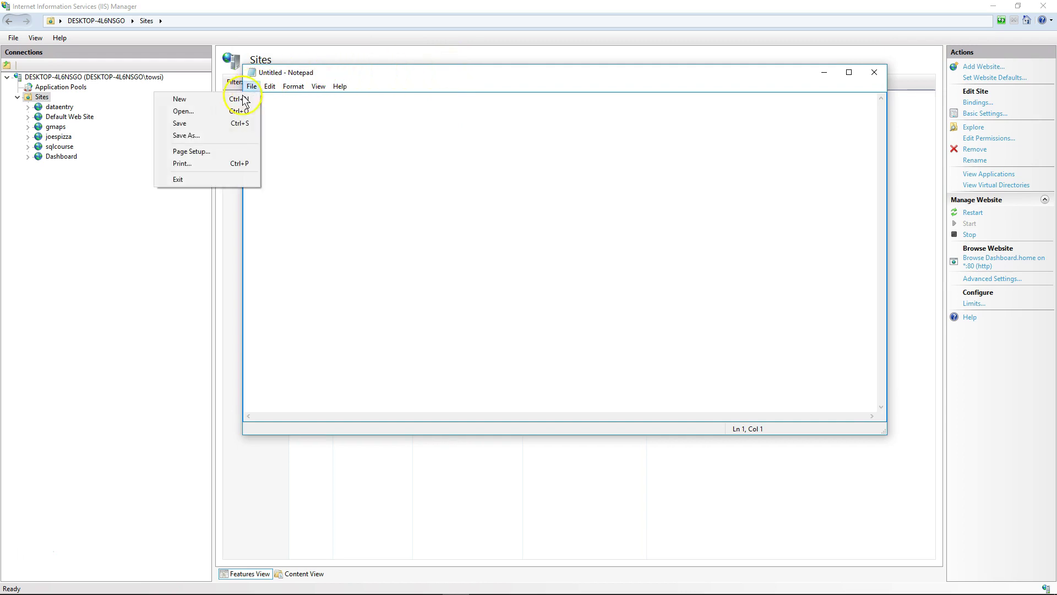
{"action": "left_click", "coordinate": [236, 110]}
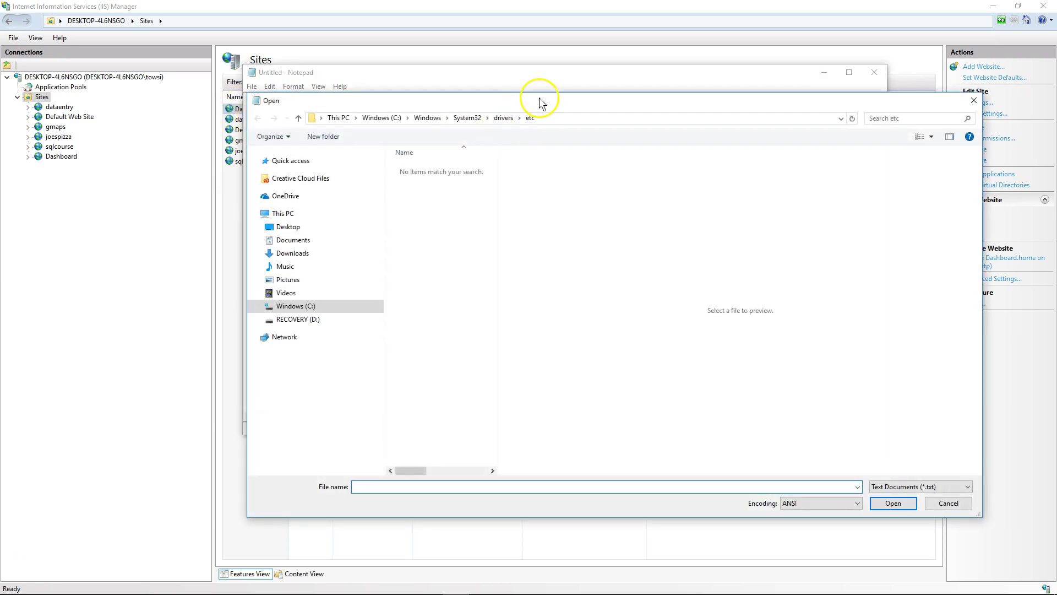
{"action": "left_click_drag", "start_coordinate": [538, 101], "coordinate": [443, 92]}
{"action": "left_click", "coordinate": [477, 109]}
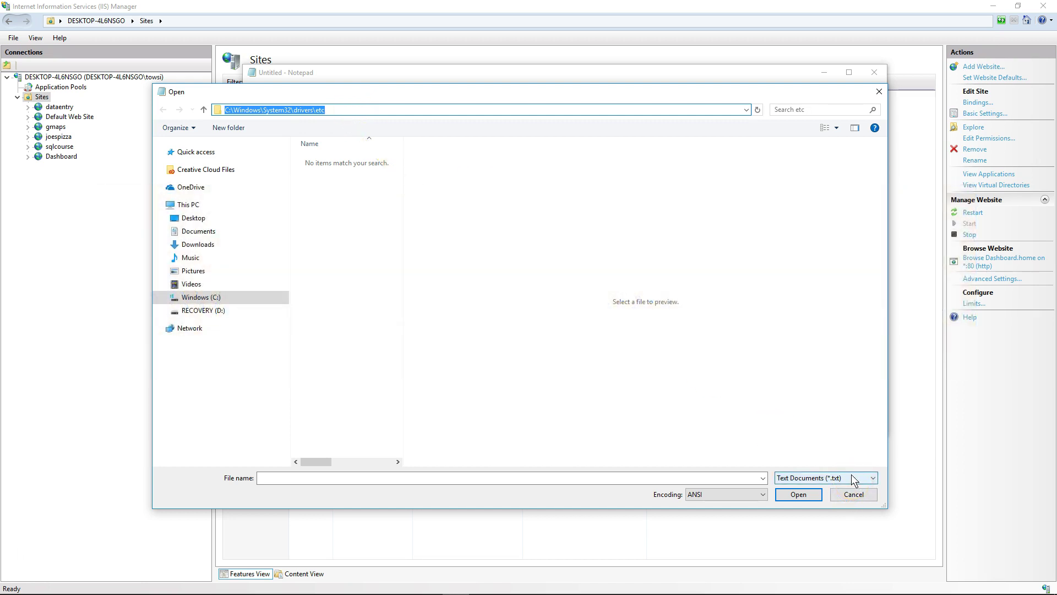
{"action": "left_click", "coordinate": [851, 475]}
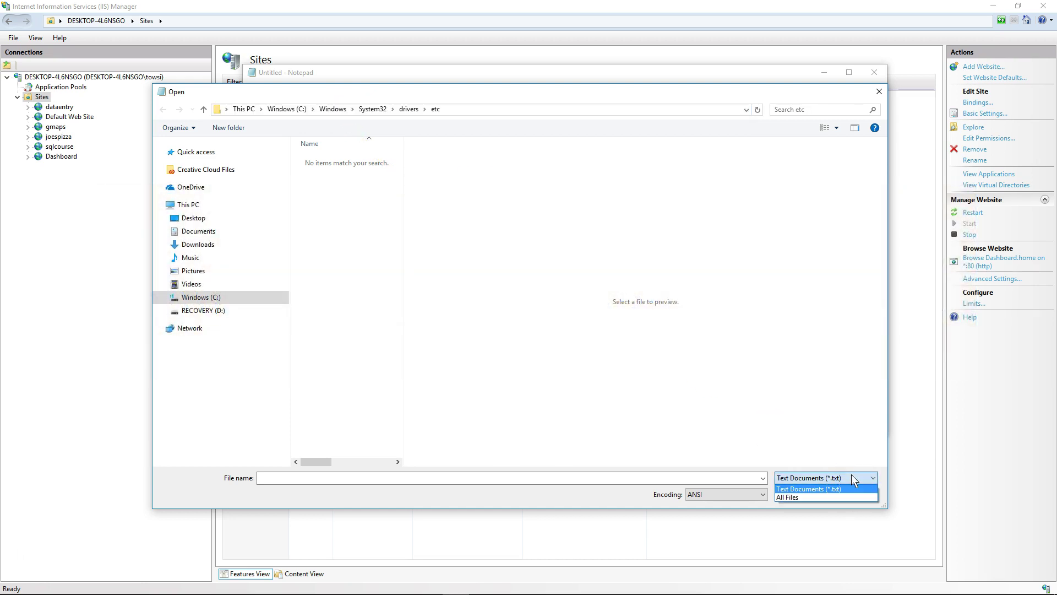
{"action": "left_click", "coordinate": [818, 497]}
{"action": "left_click", "coordinate": [321, 229]}
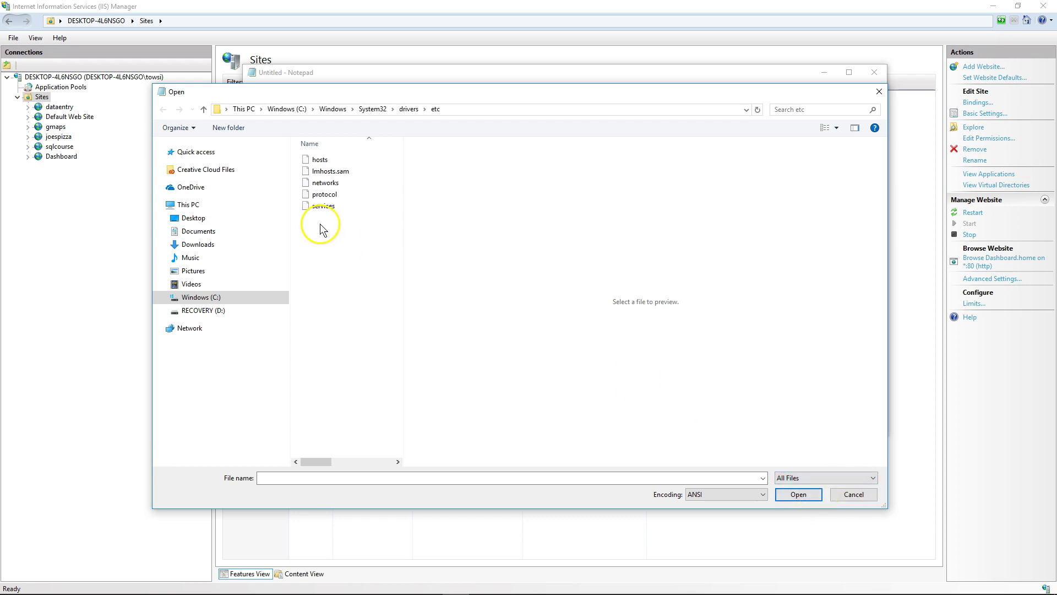
Switch the file type filter to Text Documents (*.txt) and back to All Files
{"action": "left_click", "coordinate": [809, 479]}
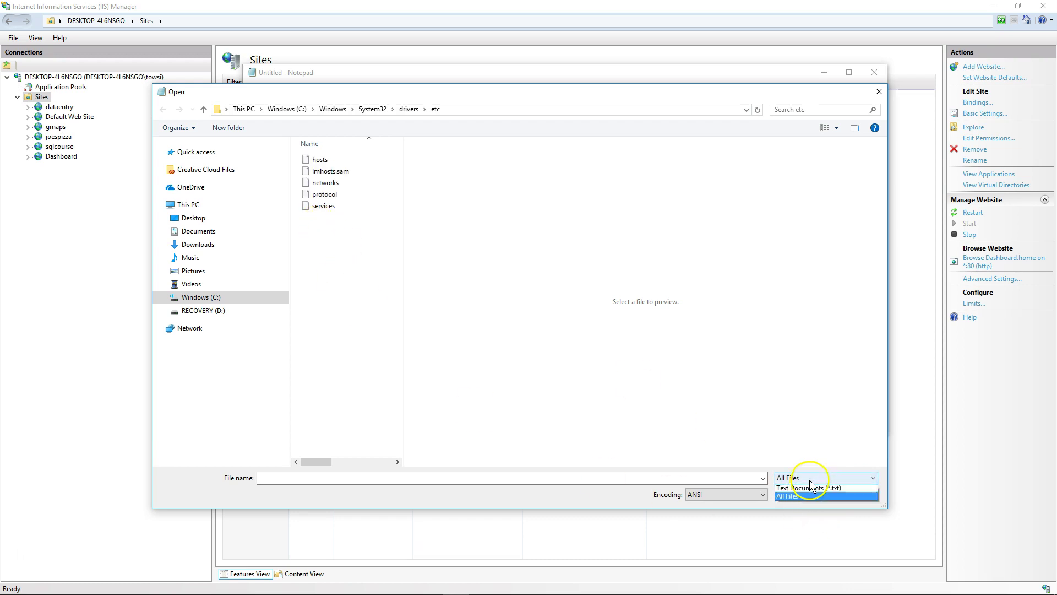
{"action": "left_click", "coordinate": [807, 488]}
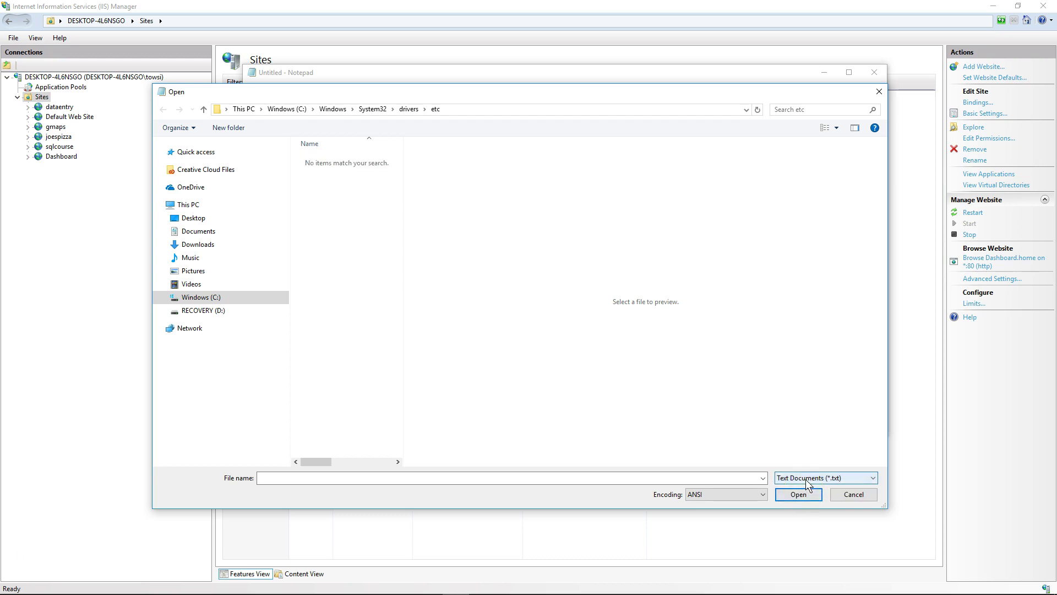
{"action": "left_click", "coordinate": [805, 481]}
{"action": "left_click", "coordinate": [796, 496]}
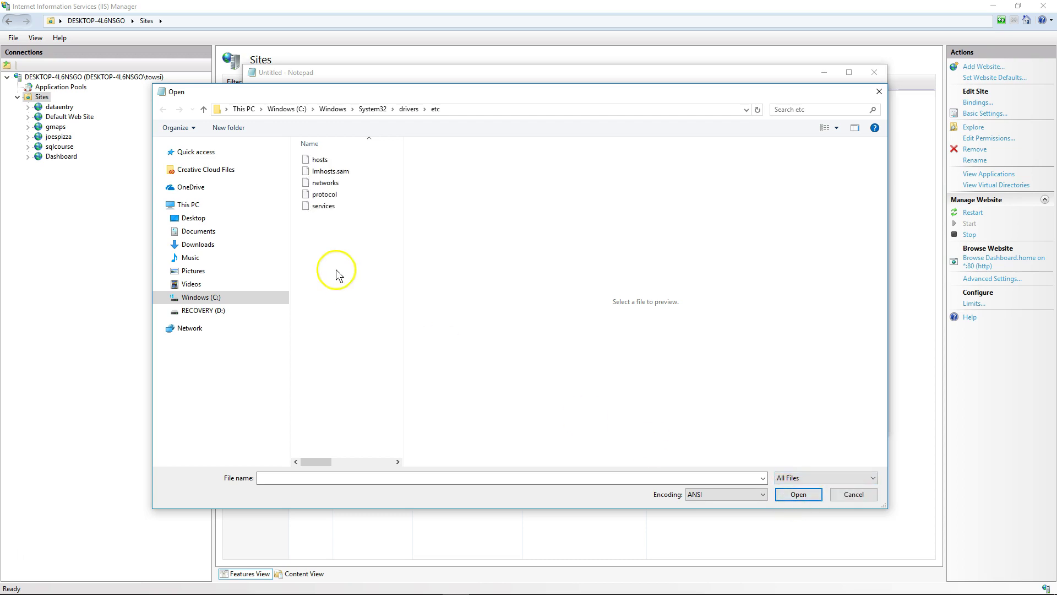
Open the hosts file from the etc folder in Notepad
{"action": "left_click", "coordinate": [319, 162]}
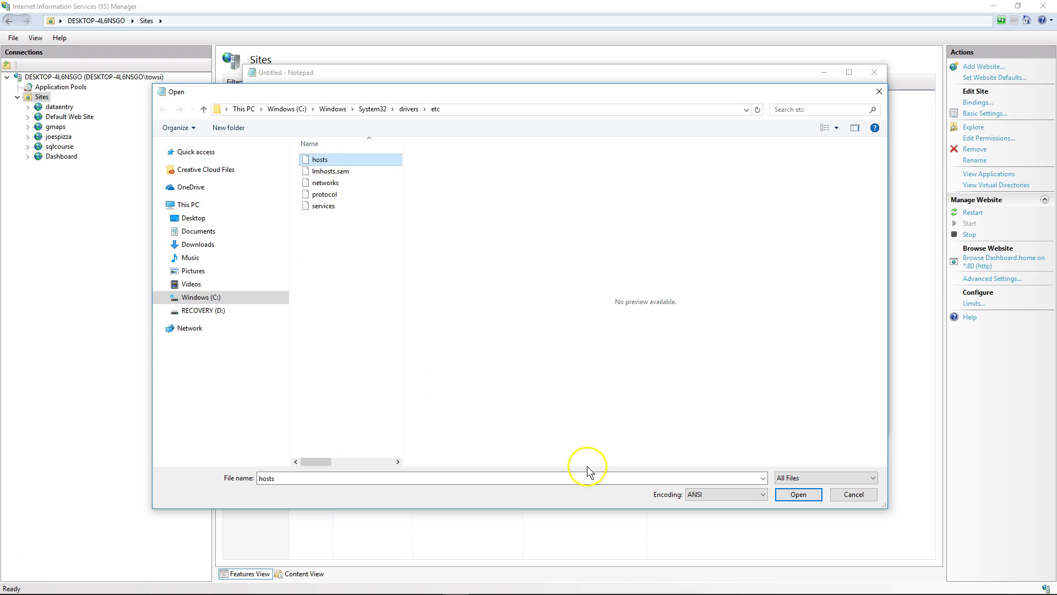
{"action": "left_click", "coordinate": [798, 495]}
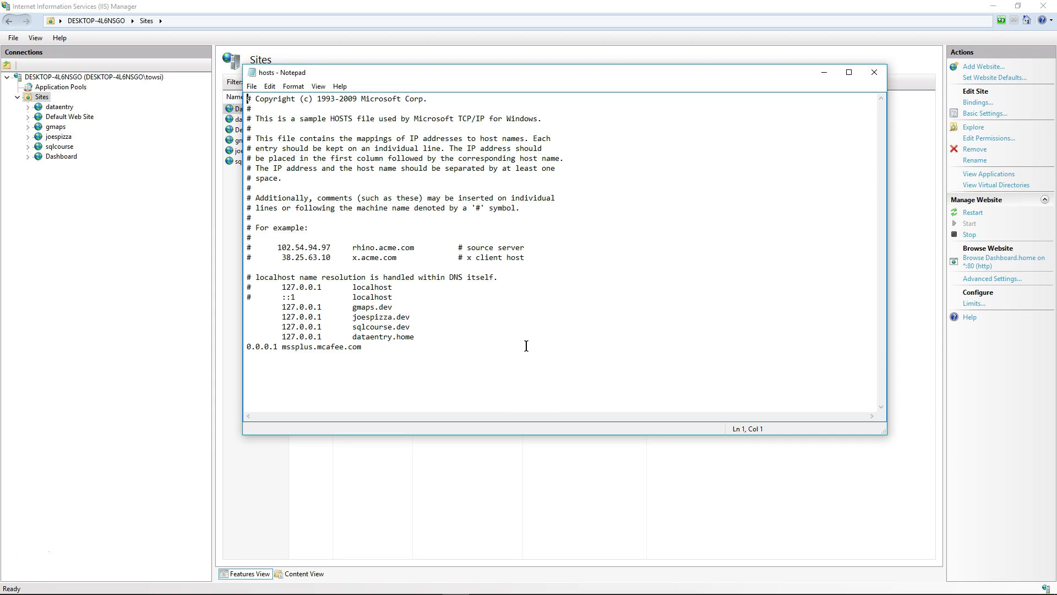
Add a line below the dataentry.home entry in the hosts file that maps 127.0.0.1 to dashboard.home
{"action": "left_click", "coordinate": [420, 336]}
{"action": "key", "text": "Return"}
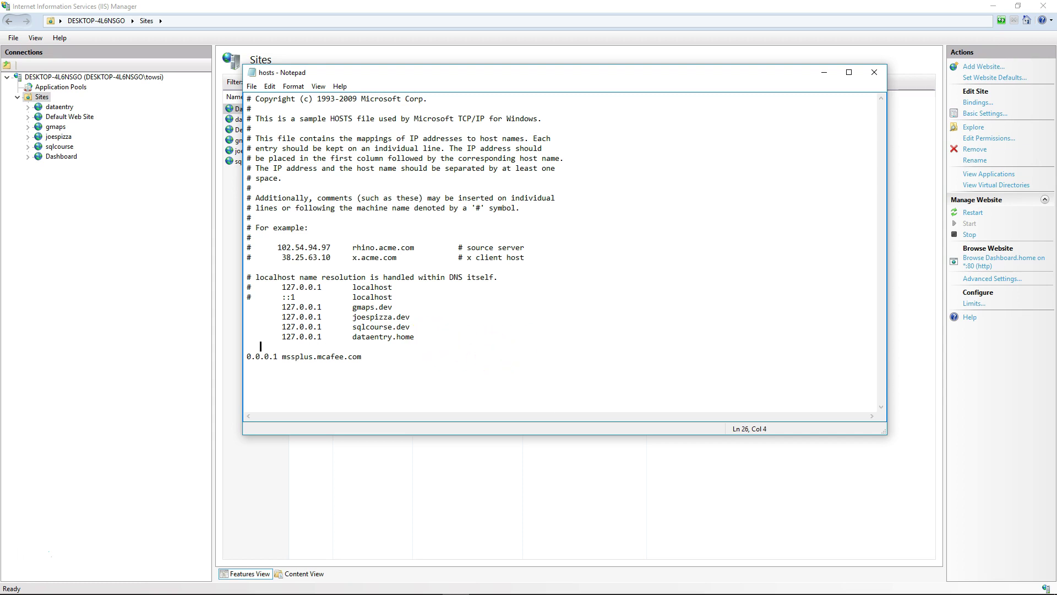
{"action": "type", "text": "127.0.0"}
{"action": "type", "text": "dashboard.home"}
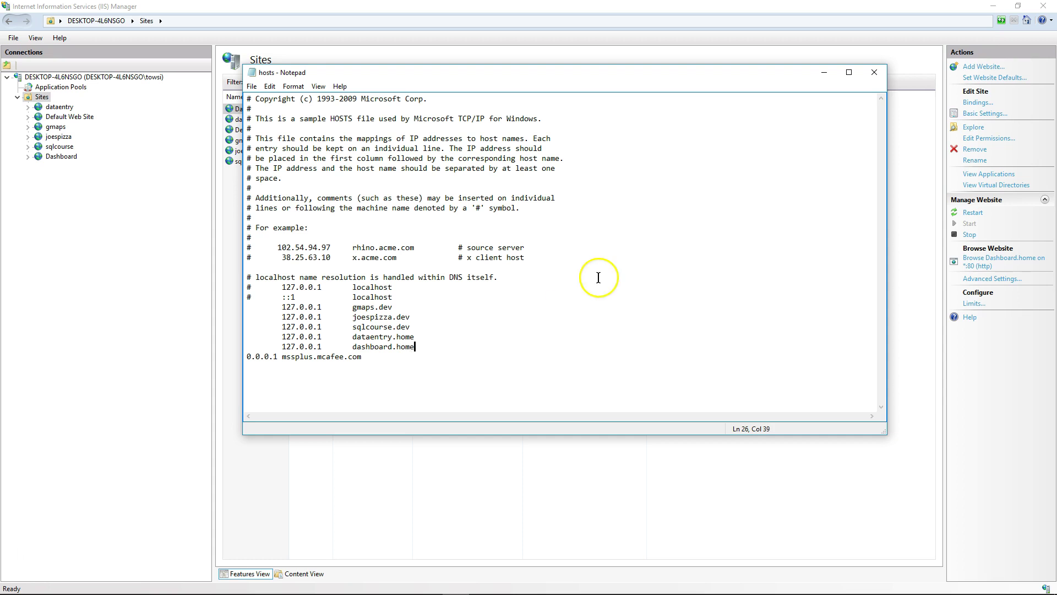
Save the hosts file with the added dashboard.home entry
{"action": "left_click", "coordinate": [252, 87]}
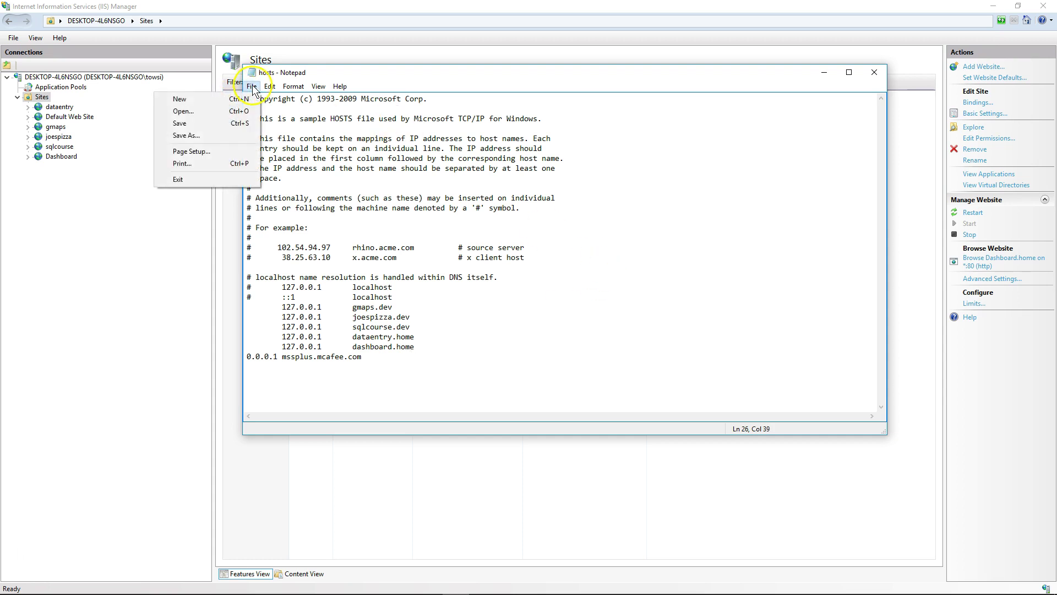
{"action": "left_click", "coordinate": [232, 125]}
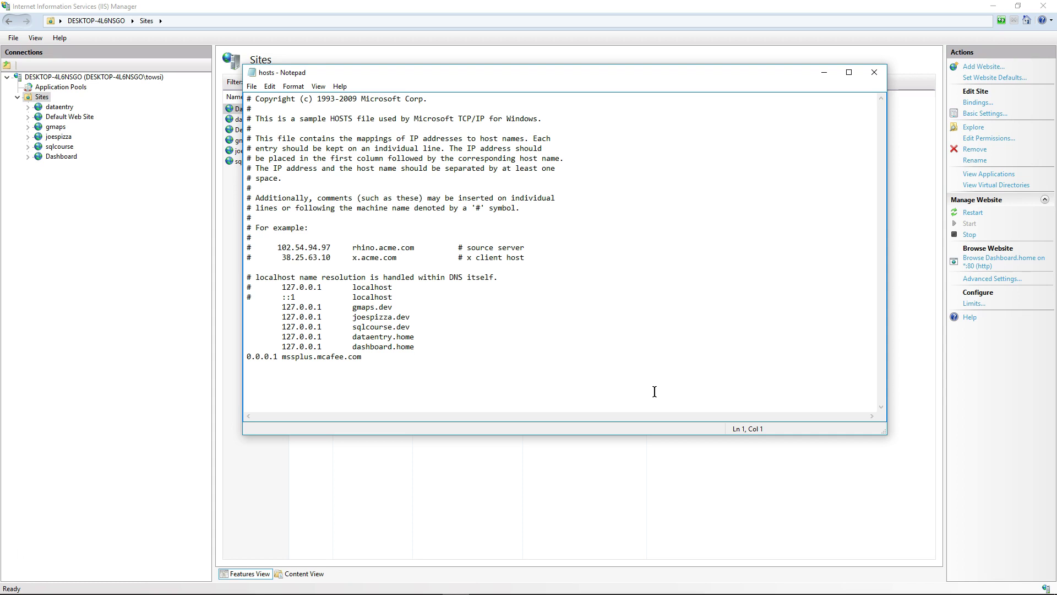
Highlight the hosts file's comment paragraph about mapping IP addresses to host names, and the term TCP/IP above it
{"action": "left_click_drag", "start_coordinate": [283, 178], "coordinate": [247, 138]}
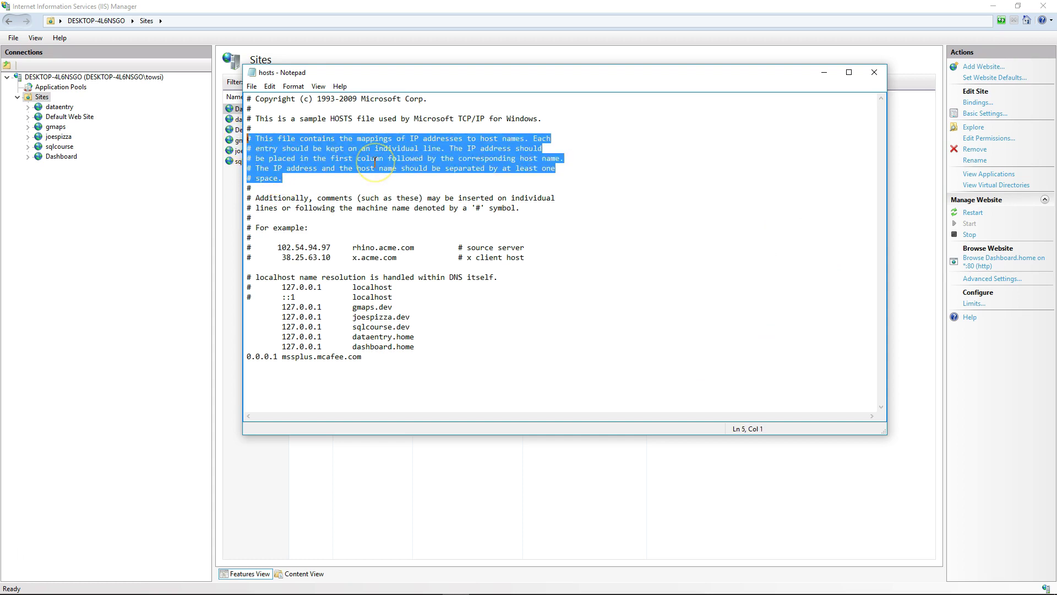
{"action": "left_click", "coordinate": [597, 166]}
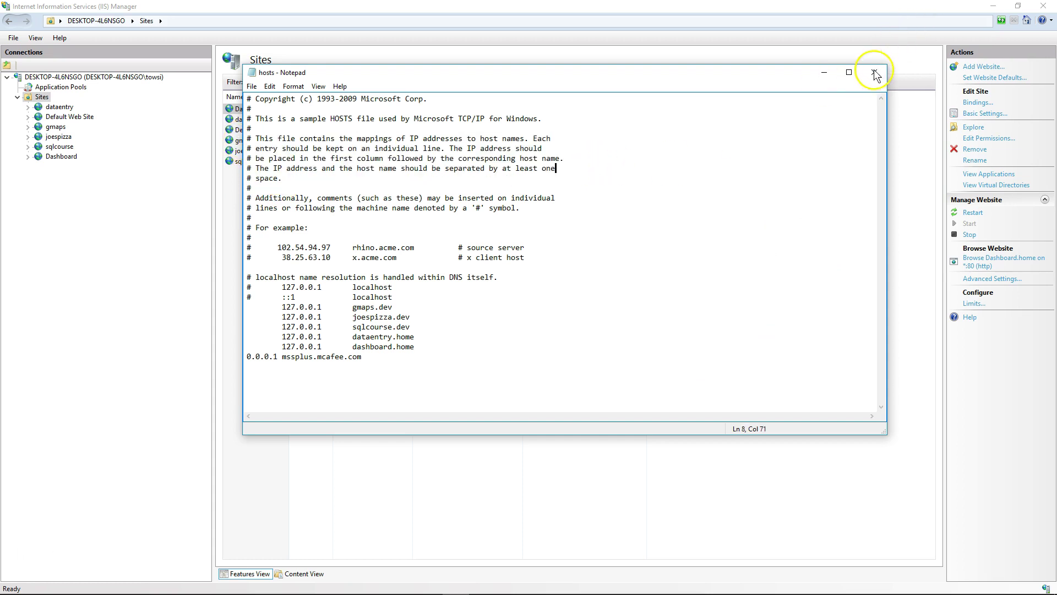
{"action": "left_click", "coordinate": [458, 120]}
{"action": "left_click_drag", "start_coordinate": [458, 119], "coordinate": [486, 123]}
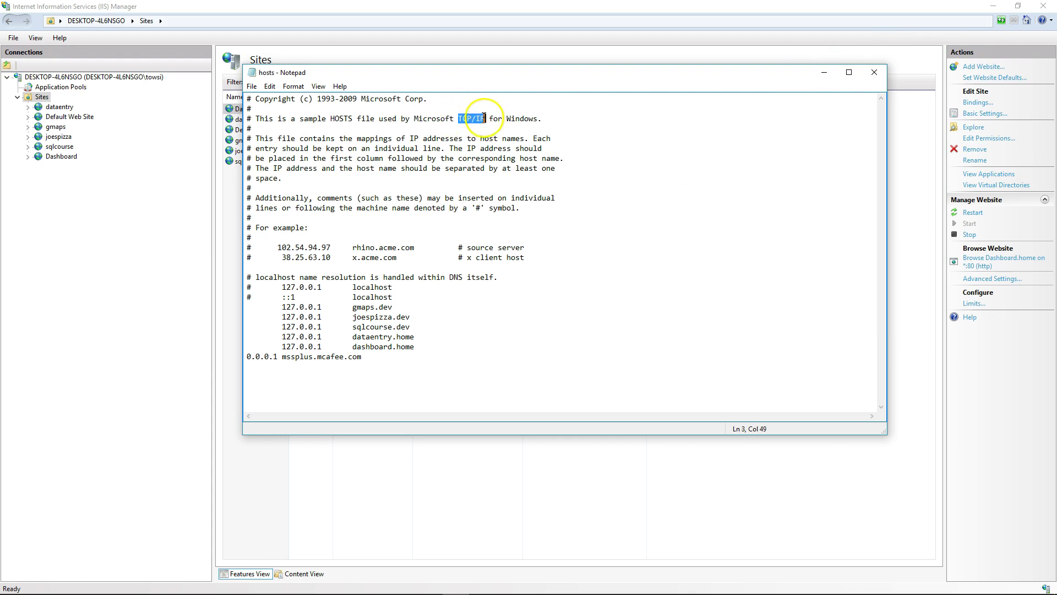
{"action": "left_click", "coordinate": [485, 129]}
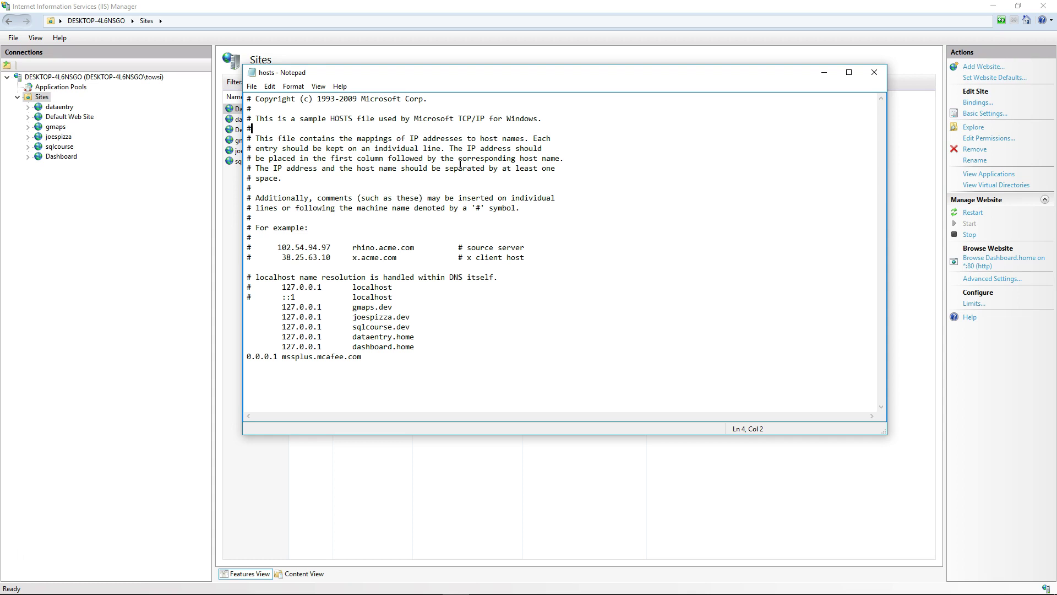
Save the hosts file again and close Notepad to return to the Sites list in IIS Manager
{"action": "left_click", "coordinate": [252, 86]}
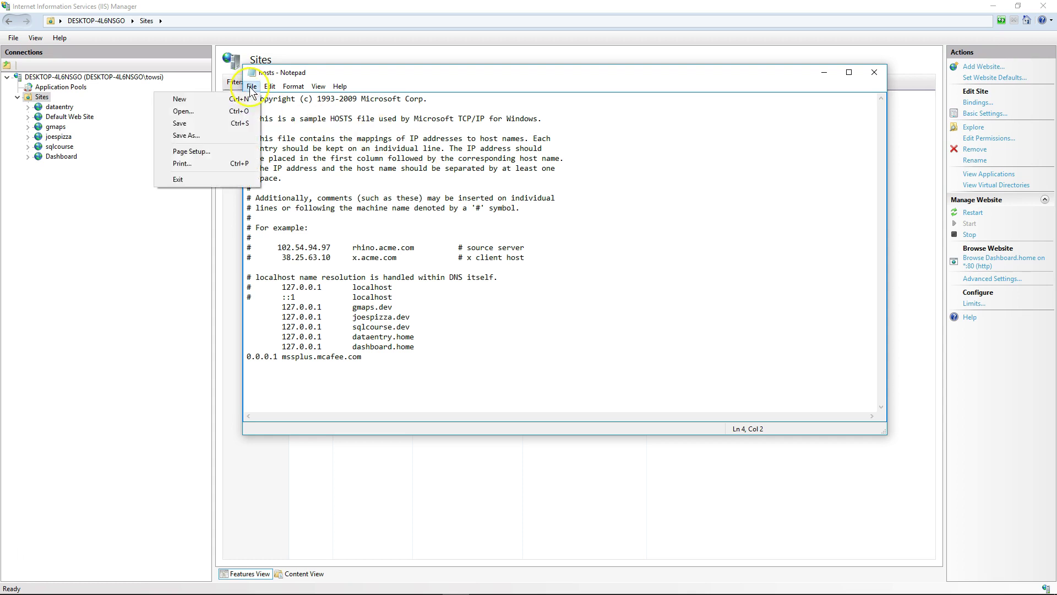
{"action": "left_click", "coordinate": [233, 123]}
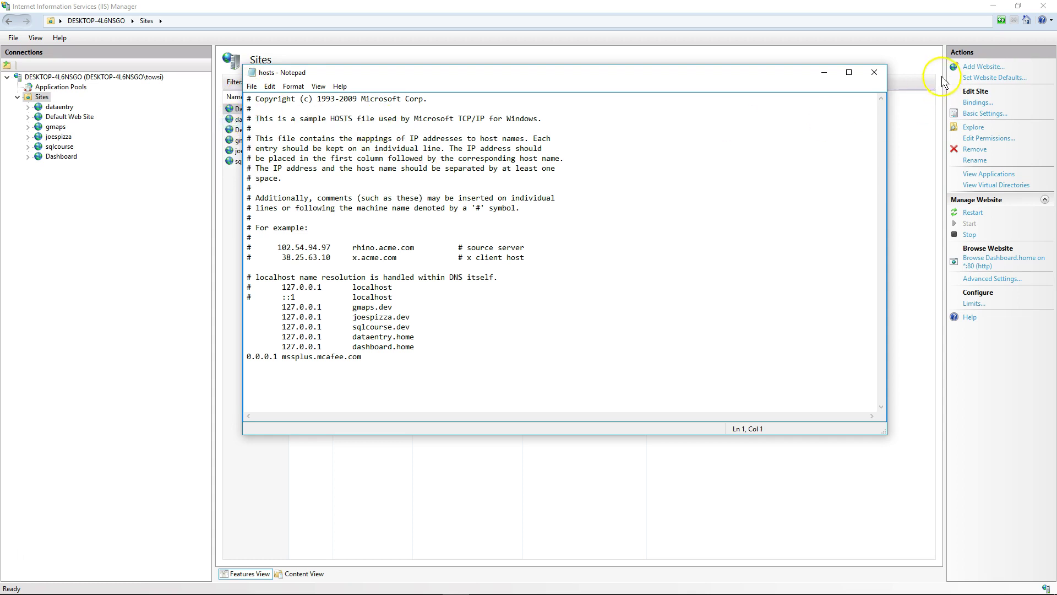
{"action": "left_click", "coordinate": [874, 72]}
{"action": "left_click", "coordinate": [499, 245]}
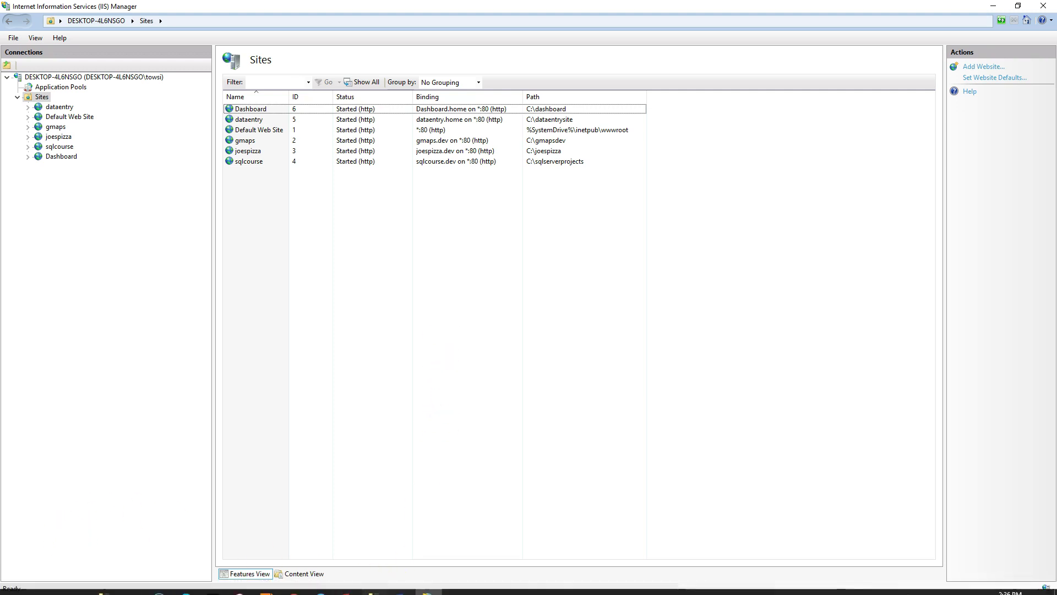
Search Windows for 2017 and launch Visual Studio 2017 as administrator
{"action": "left_click", "coordinate": [39, 584]}
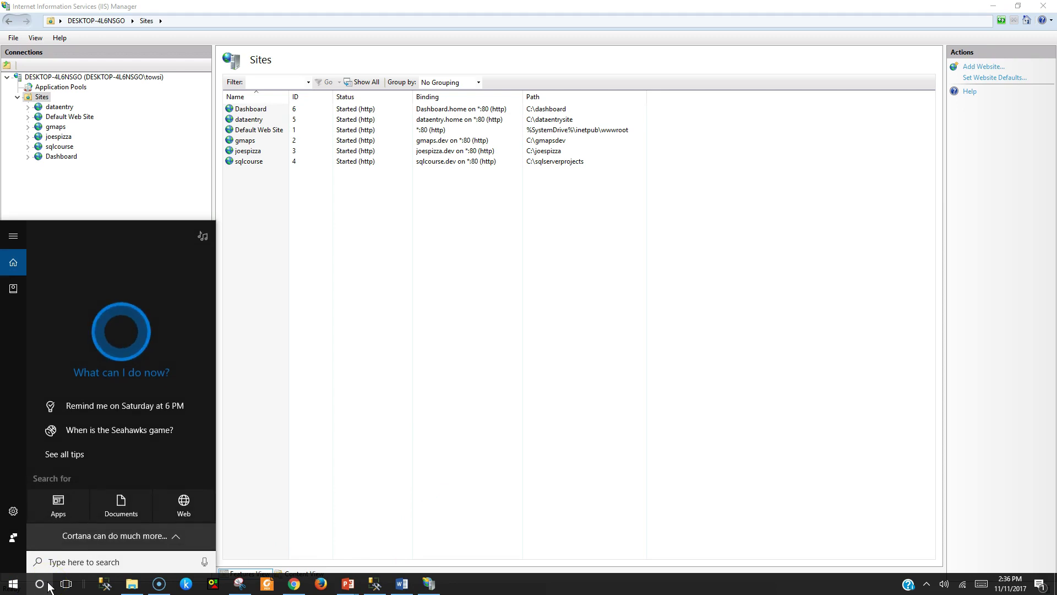
{"action": "type", "text": "2017"}
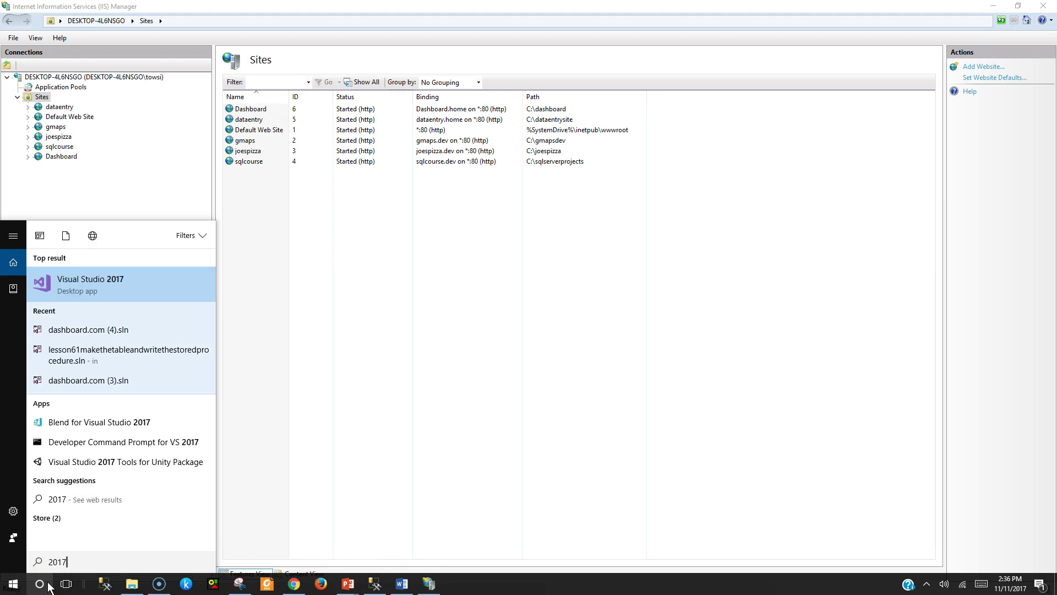
{"action": "right_click", "coordinate": [87, 273]}
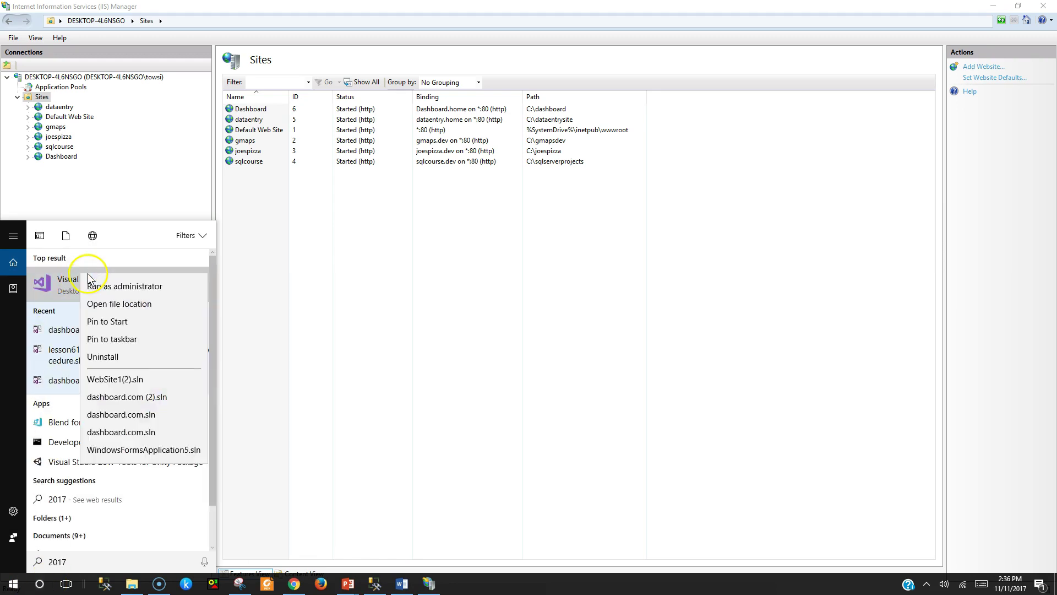
{"action": "left_click", "coordinate": [131, 285]}
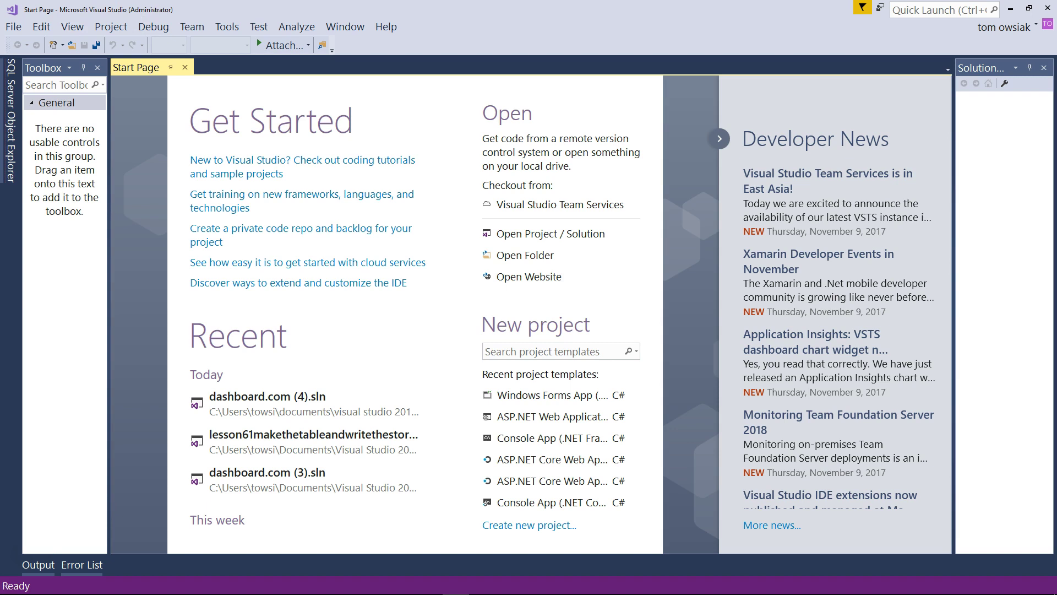
Start a new Visual C# web site with the ASP.NET Empty Web Site template and HTTP as the web location
{"action": "left_click", "coordinate": [13, 26]}
{"action": "mouse_move", "coordinate": [22, 44]}
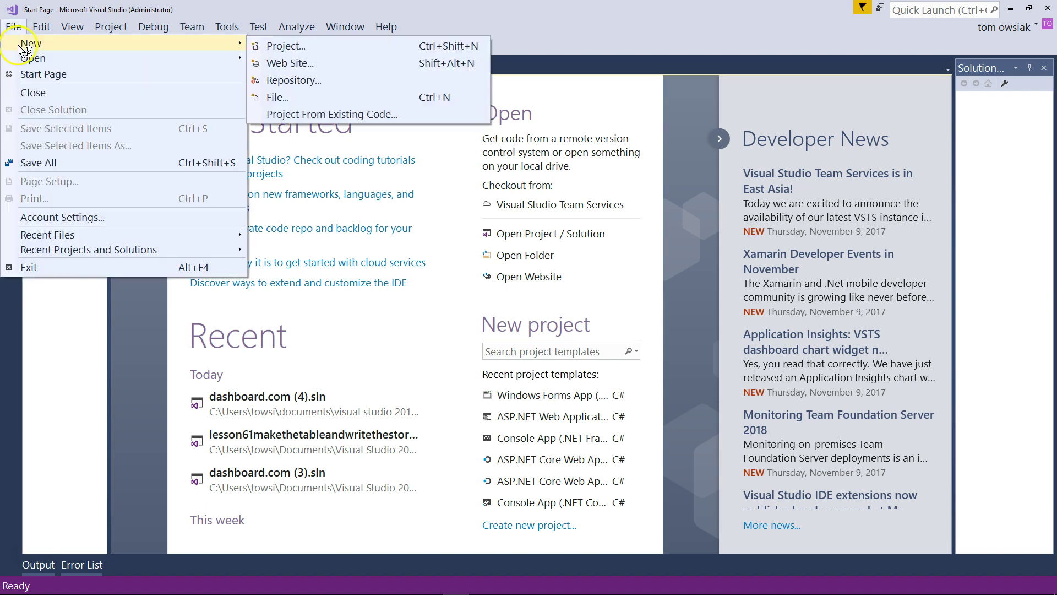
{"action": "left_click", "coordinate": [389, 64]}
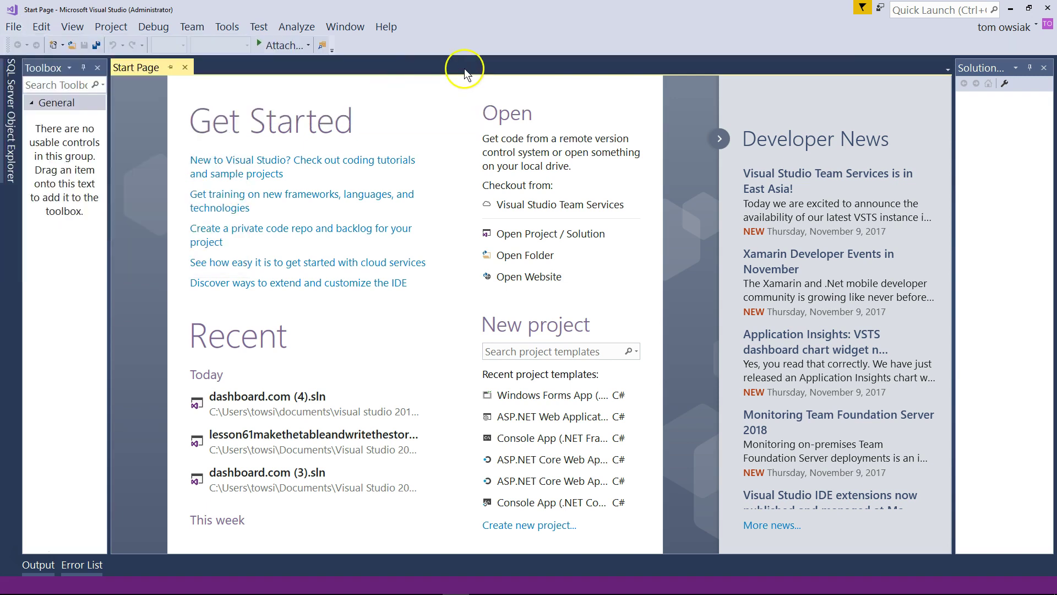
{"action": "left_click_drag", "start_coordinate": [474, 116], "coordinate": [366, 47]}
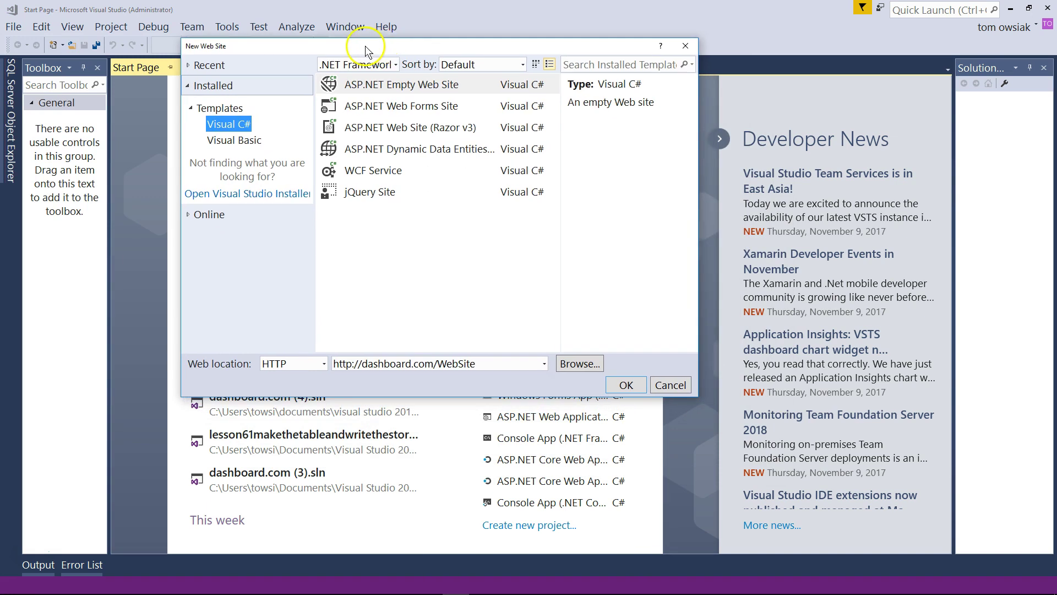
{"action": "left_click", "coordinate": [389, 87]}
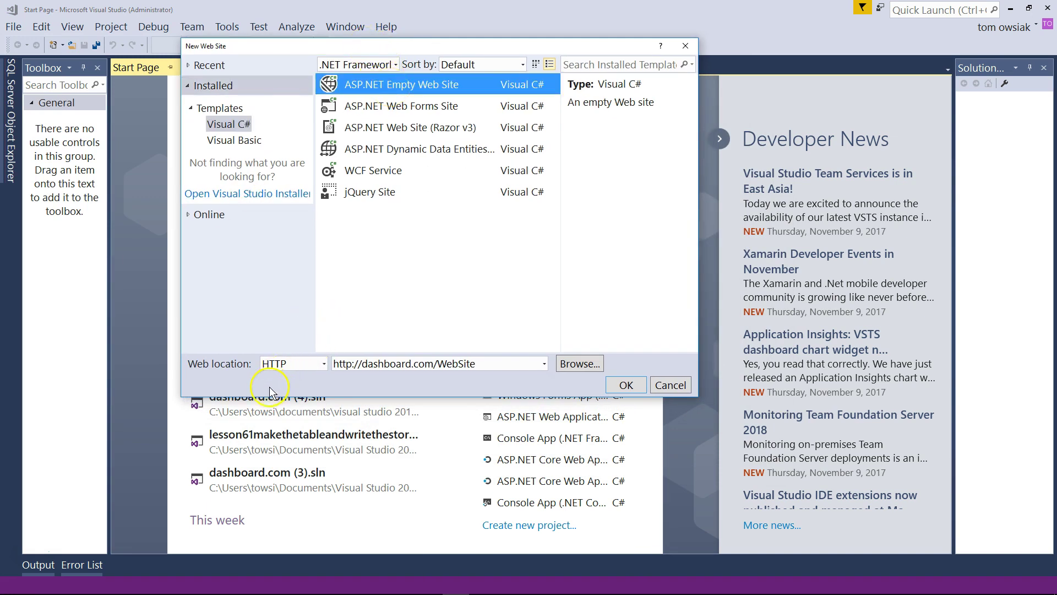
{"action": "left_click", "coordinate": [323, 364]}
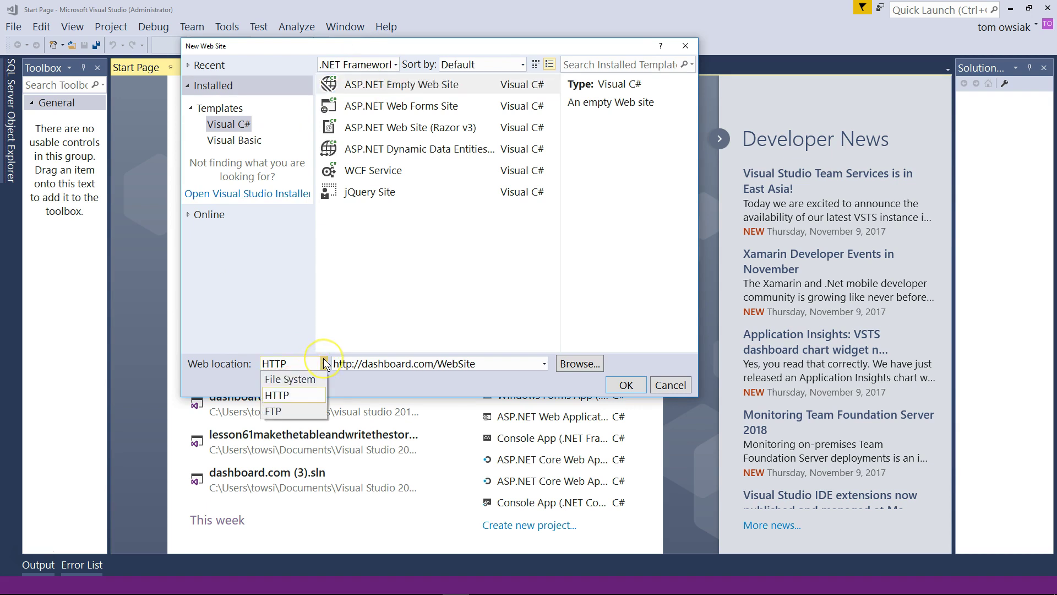
{"action": "left_click", "coordinate": [314, 394]}
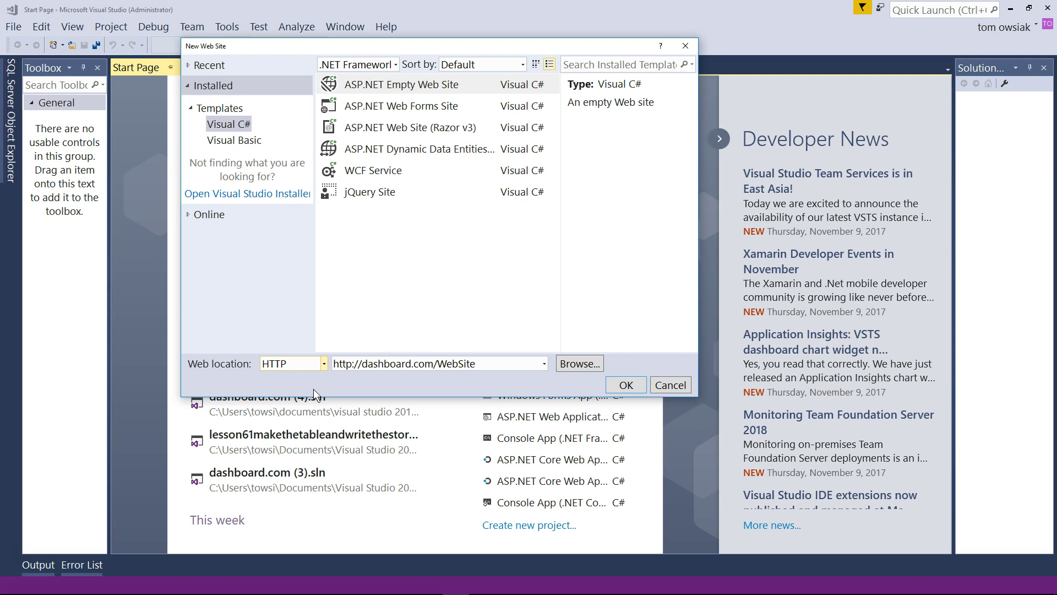
Choose the Dashboard site under Local IIS as the web location and create the web site
{"action": "left_click", "coordinate": [577, 367]}
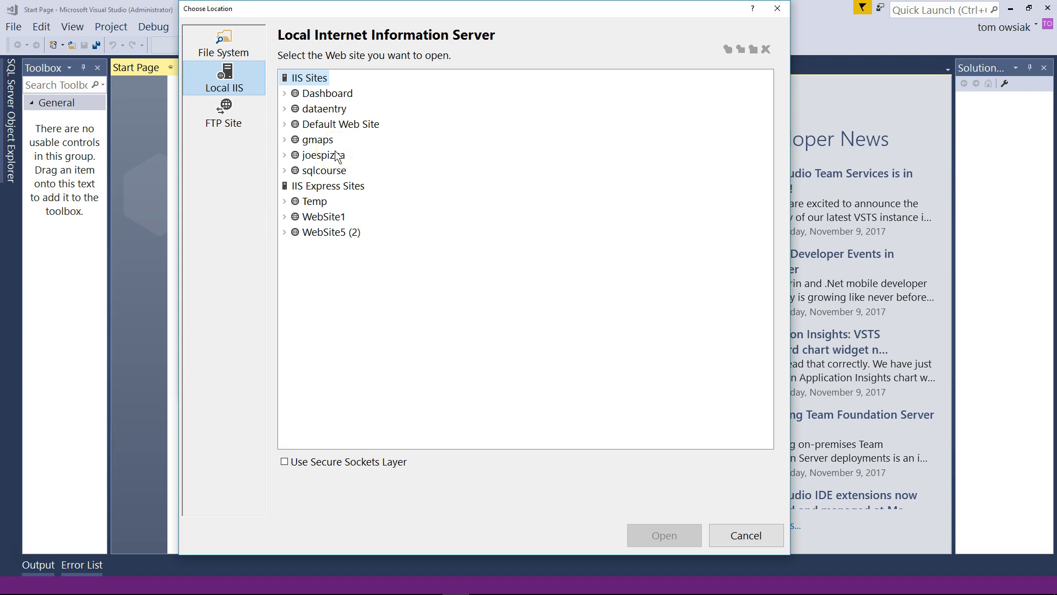
{"action": "left_click", "coordinate": [313, 96]}
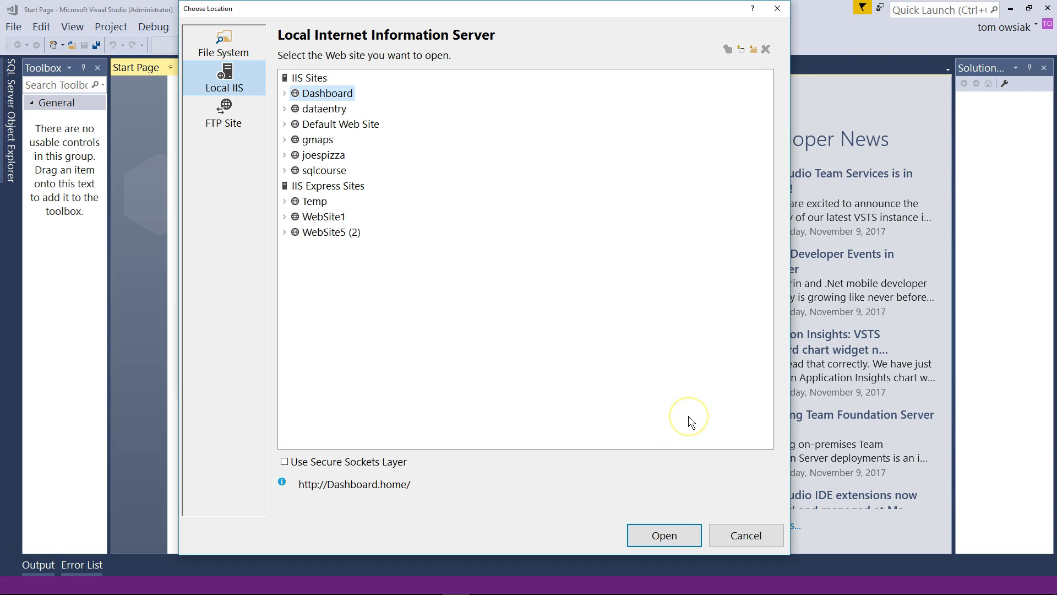
{"action": "left_click", "coordinate": [665, 536]}
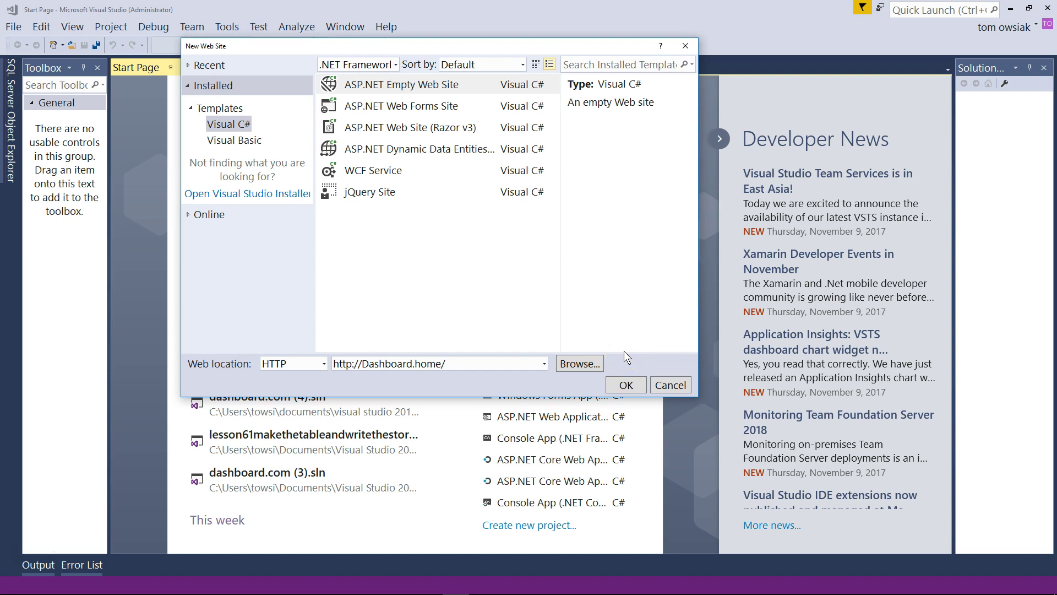
{"action": "left_click", "coordinate": [627, 385]}
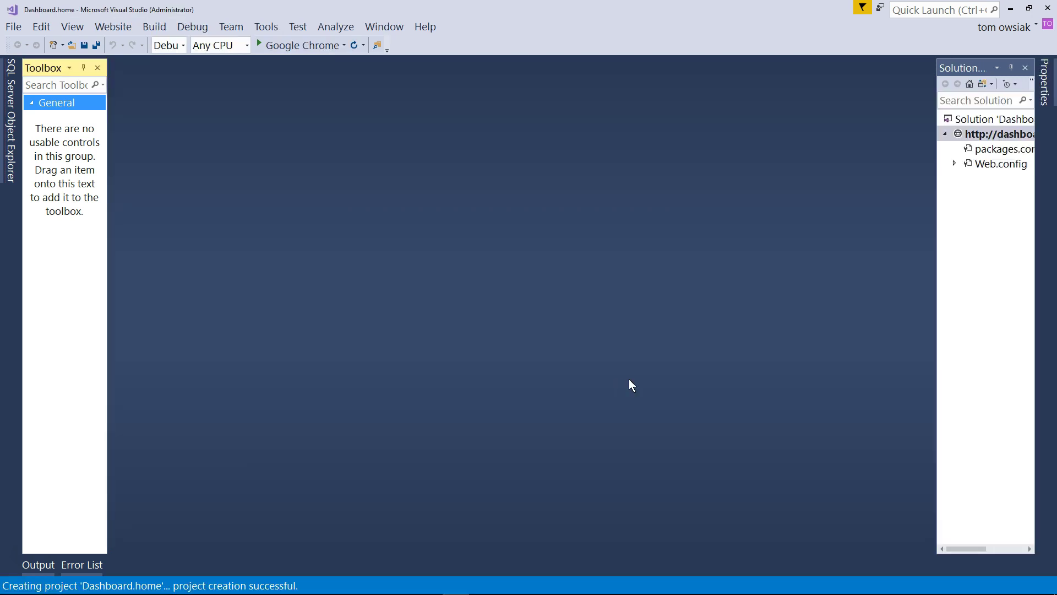
{"action": "left_click_drag", "start_coordinate": [938, 160], "coordinate": [695, 165]}
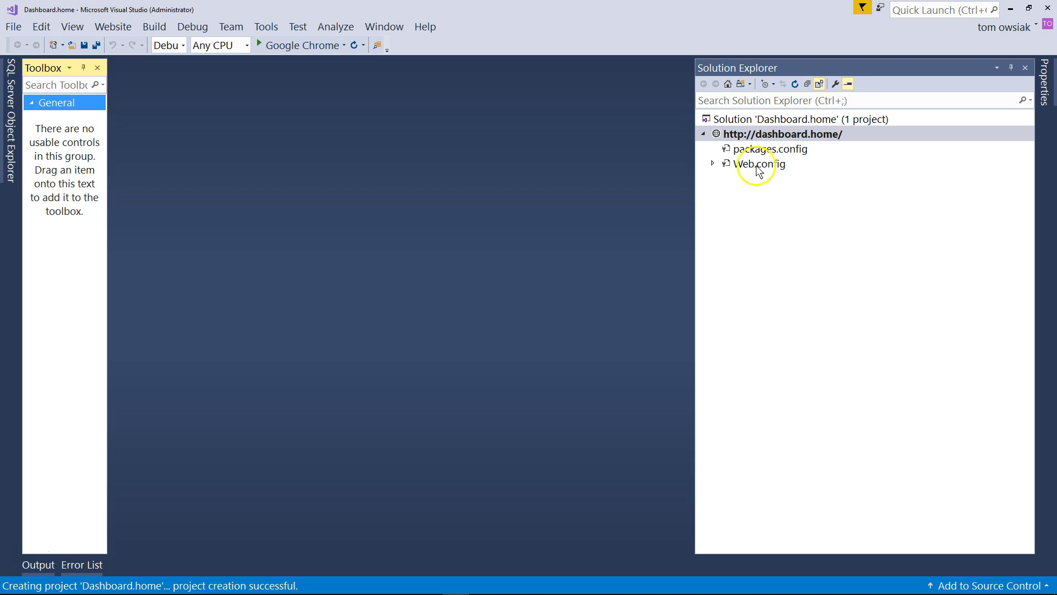
{"action": "right_click", "coordinate": [778, 132]}
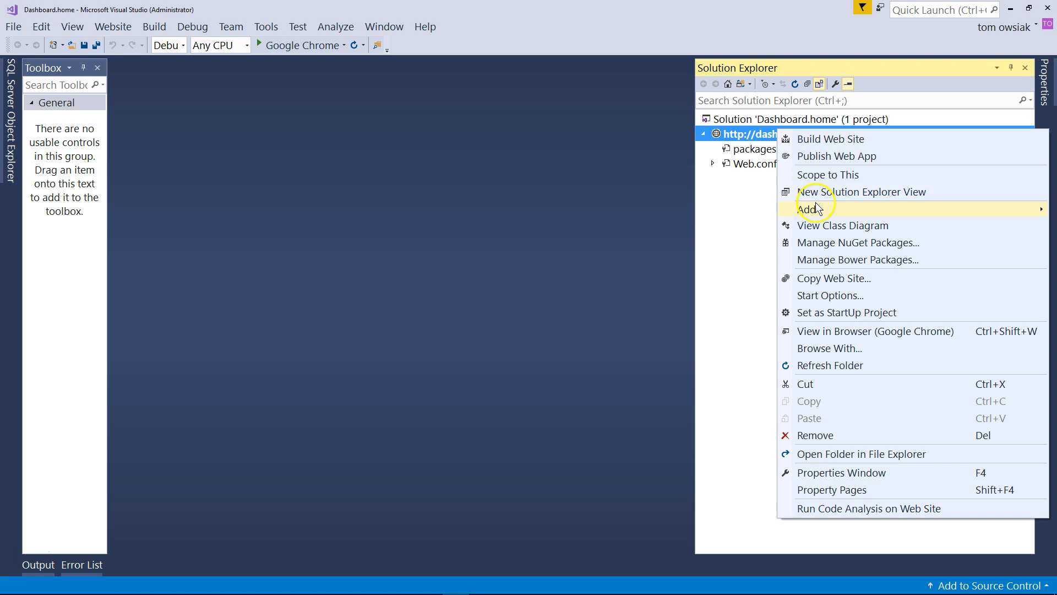
{"action": "mouse_move", "coordinate": [816, 208]}
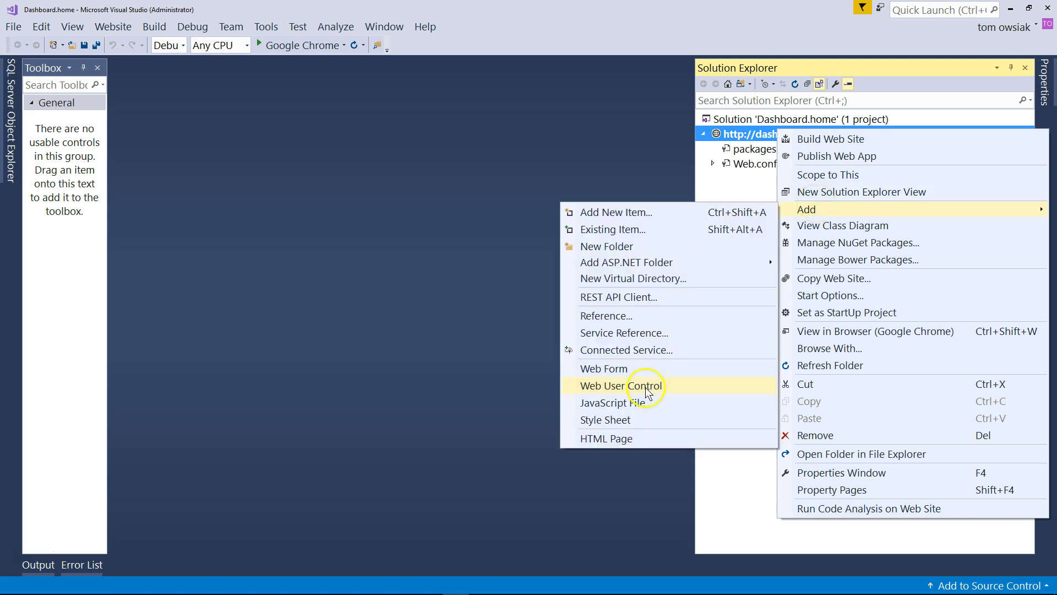
{"action": "left_click", "coordinate": [632, 369]}
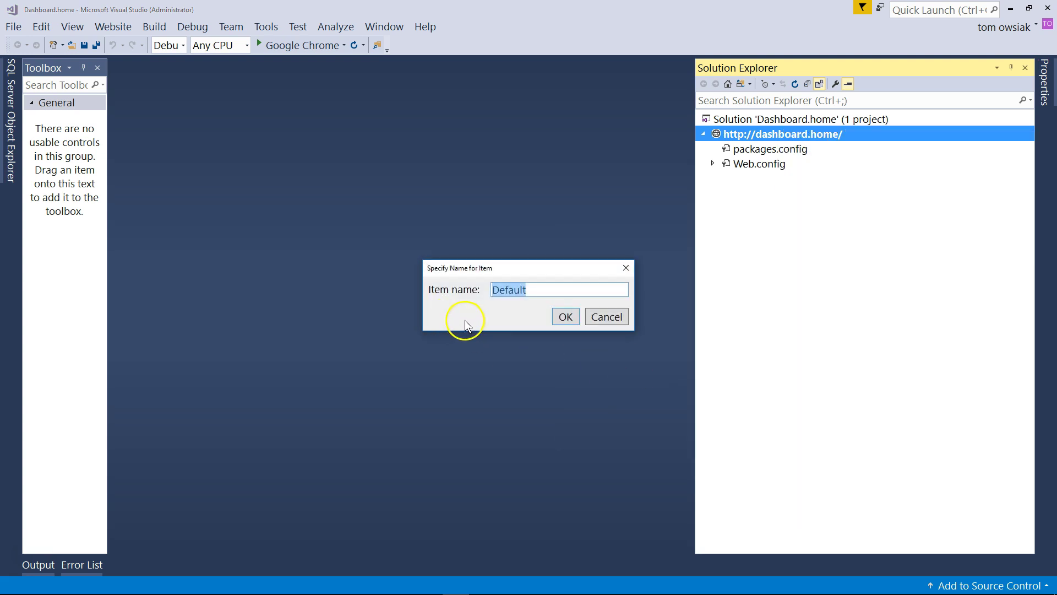
{"action": "type", "text": "Main"}
{"action": "left_click", "coordinate": [567, 318]}
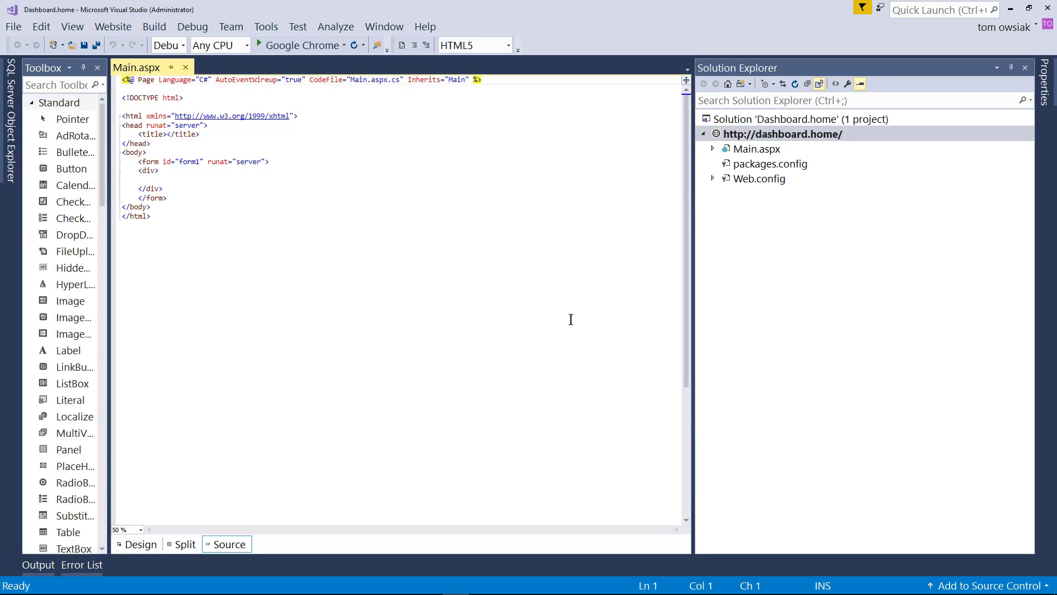
Set the Main.aspx editor zoom to 100 % and narrow Solution Explorer to give the code more room
{"action": "left_click", "coordinate": [128, 529]}
{"action": "type", "text": "100"}
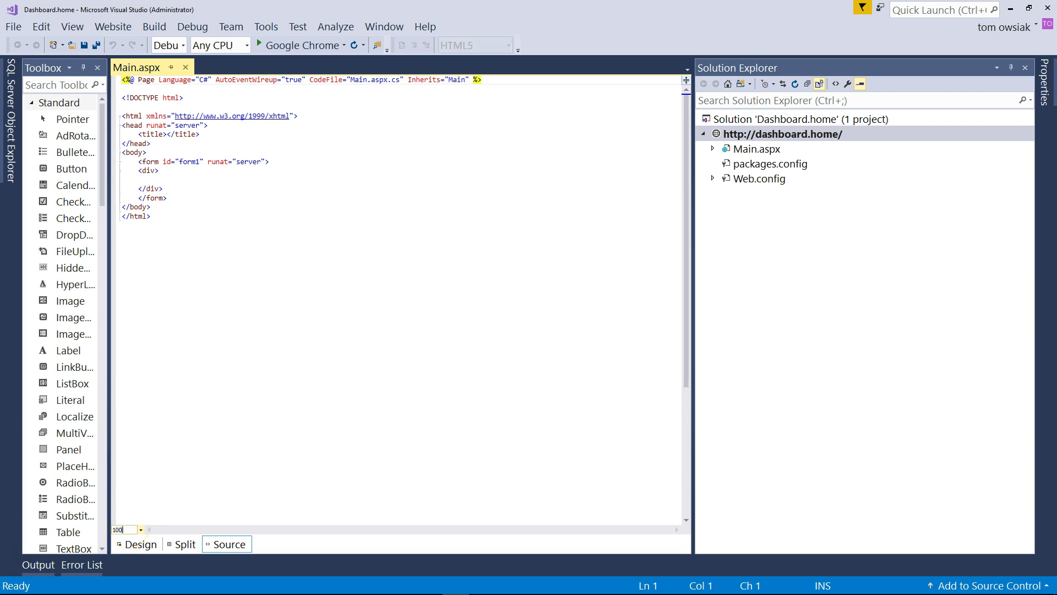
{"action": "key", "text": "Return"}
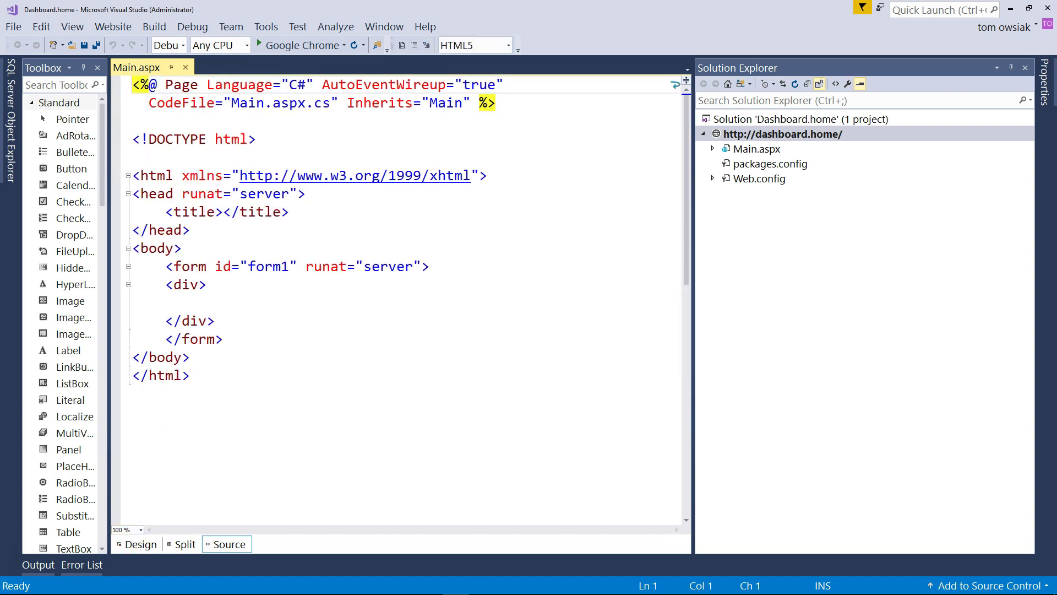
{"action": "left_click_drag", "start_coordinate": [692, 309], "coordinate": [858, 309]}
{"action": "left_click", "coordinate": [223, 339]}
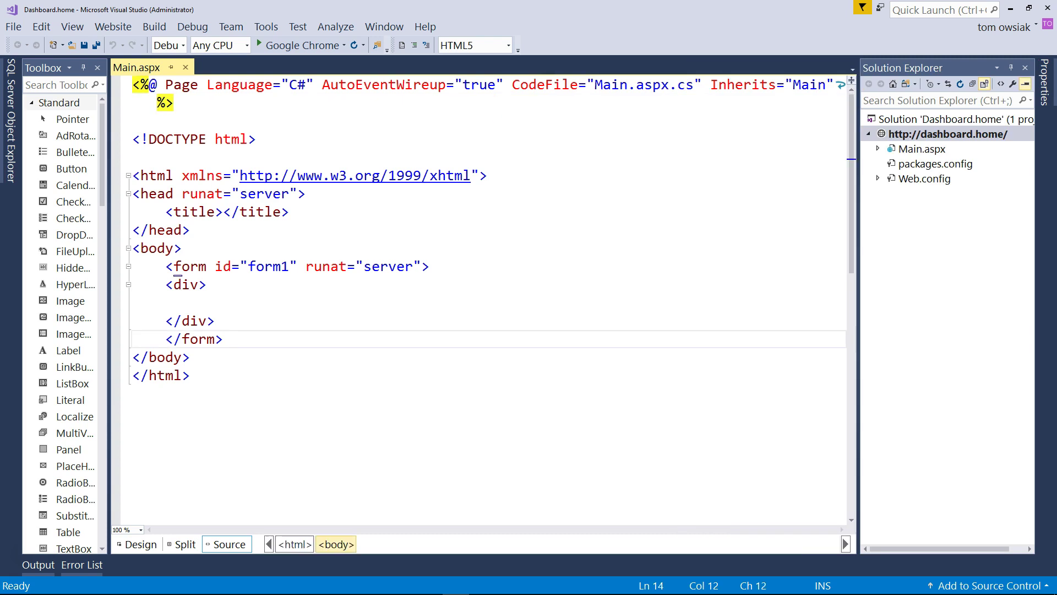